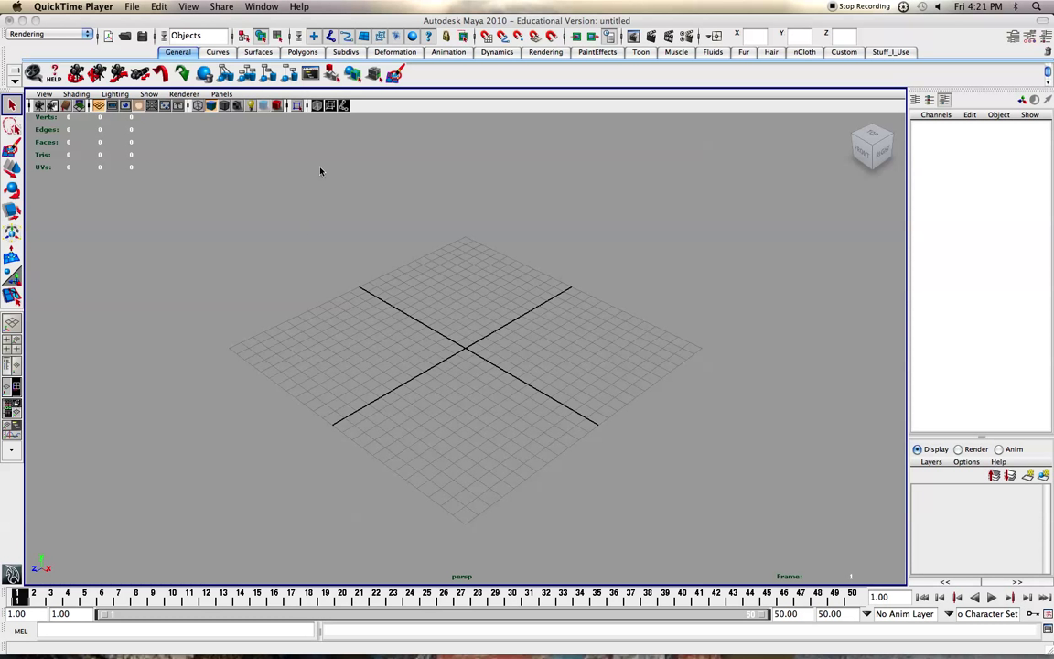
click(338, 22)
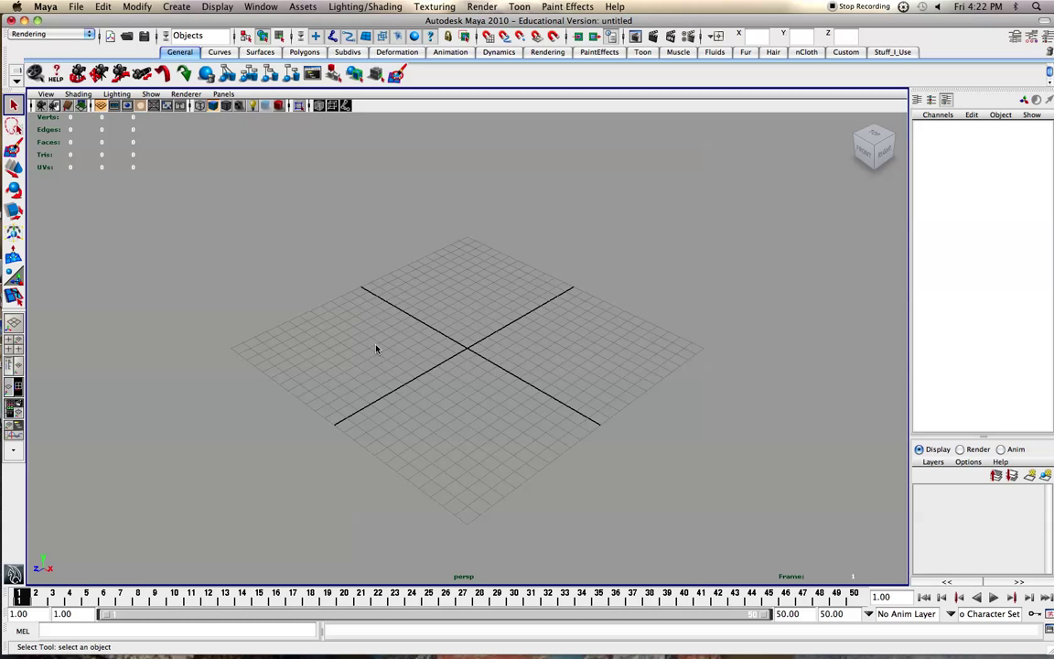
alt+drag(376, 351, 383, 342)
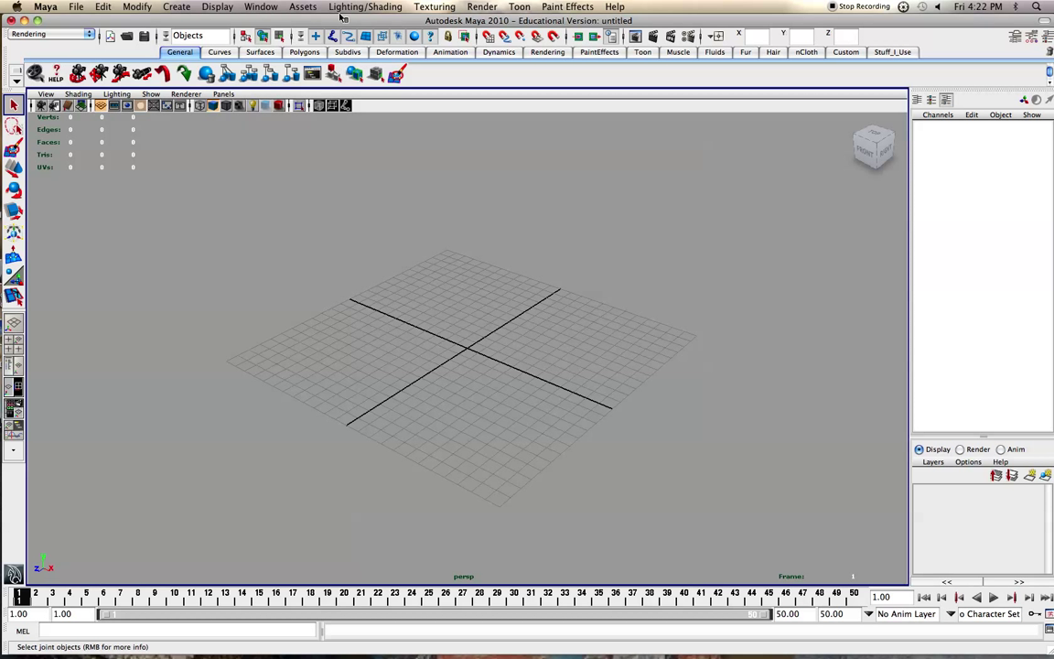
drag(343, 20, 347, 21)
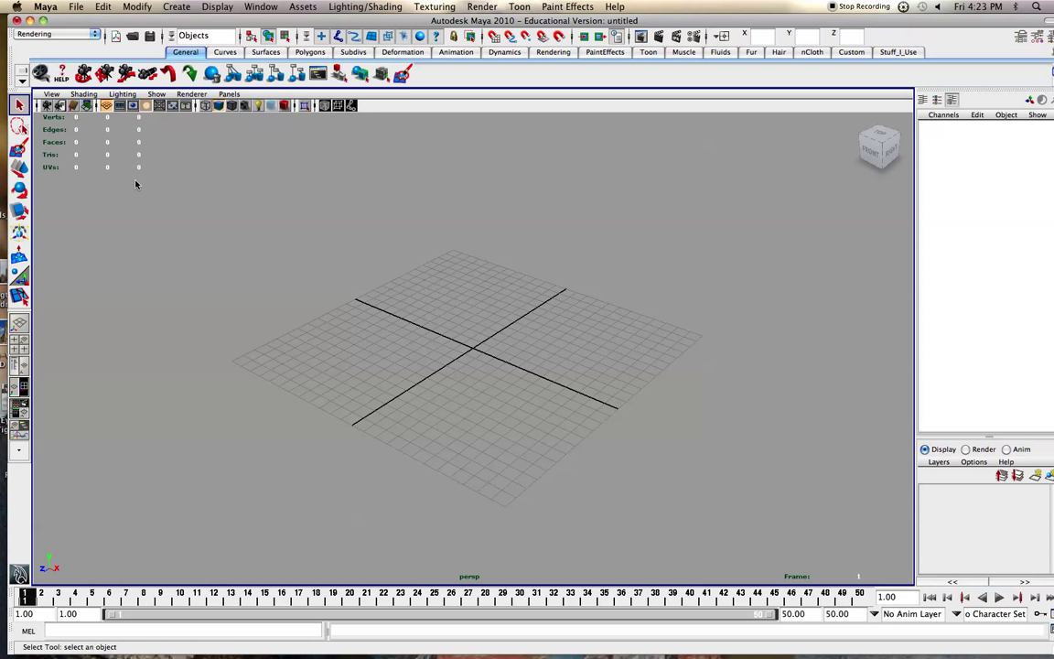
Hide the viewport grid and show it again.
click(219, 7)
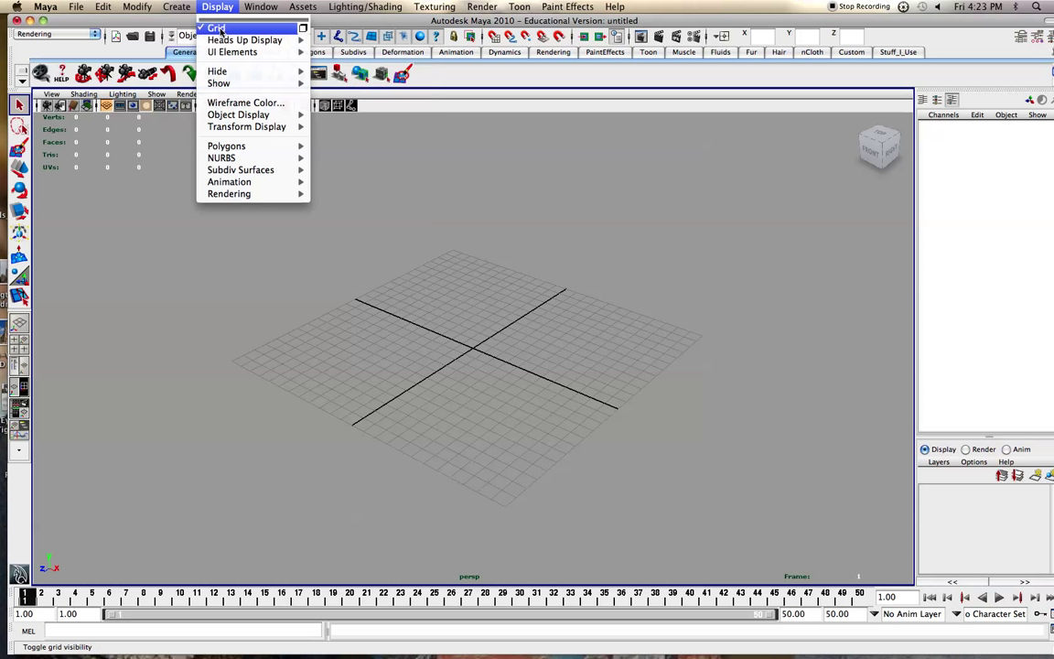
click(216, 29)
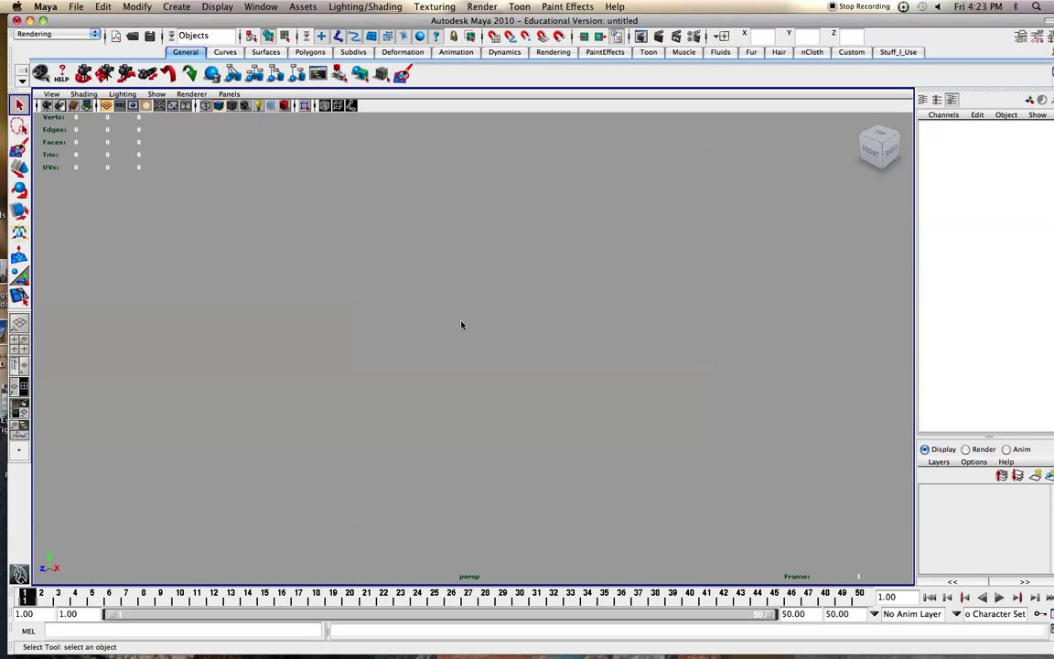
click(218, 7)
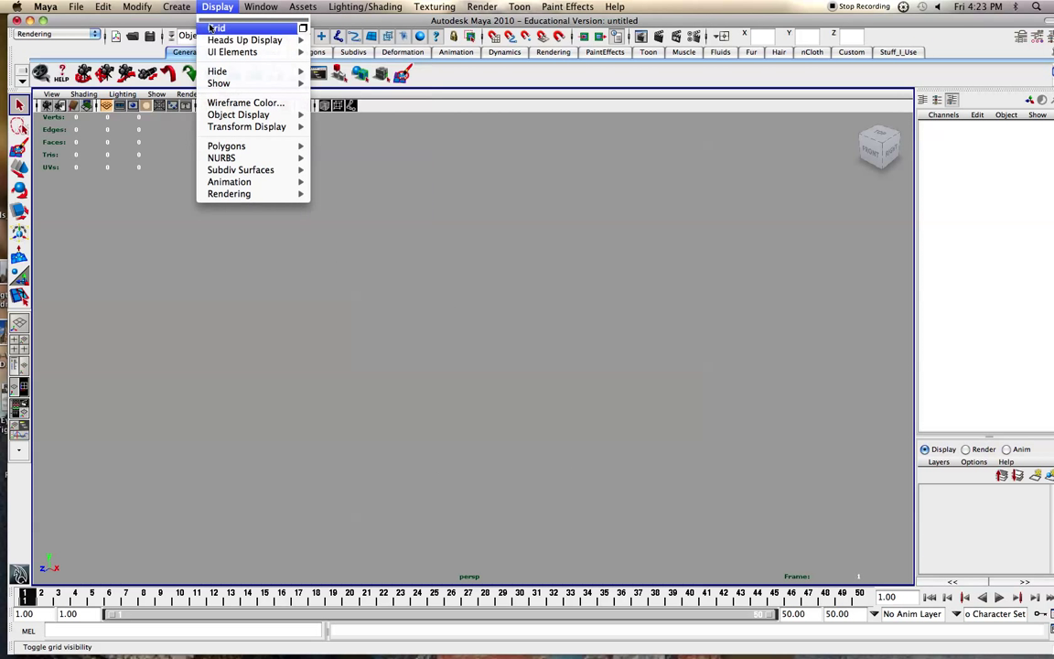
click(212, 28)
click(210, 6)
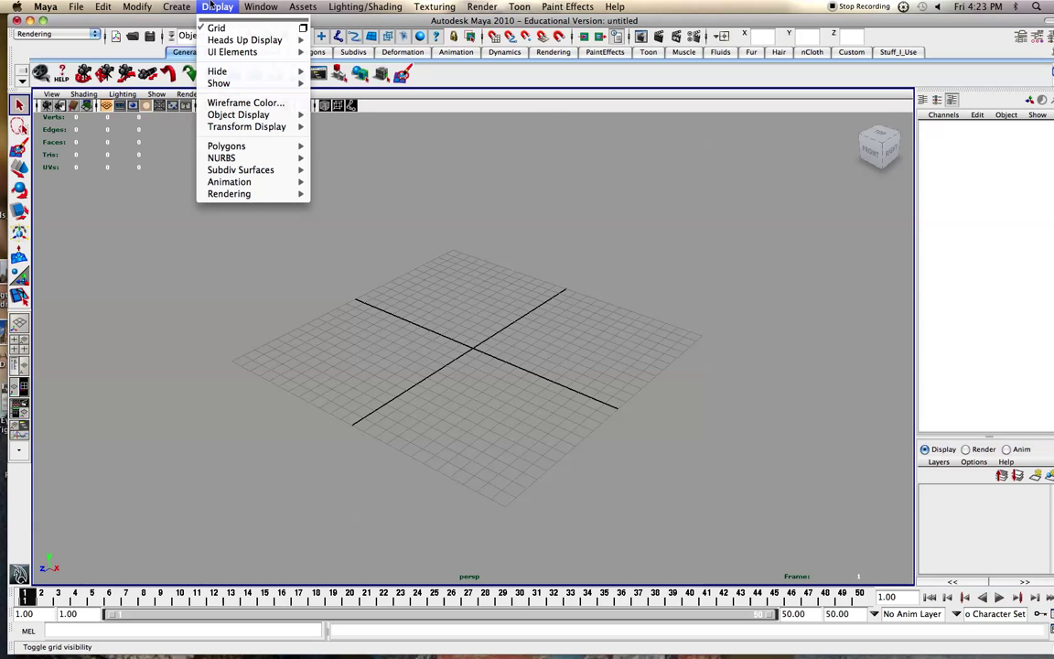
click(192, 562)
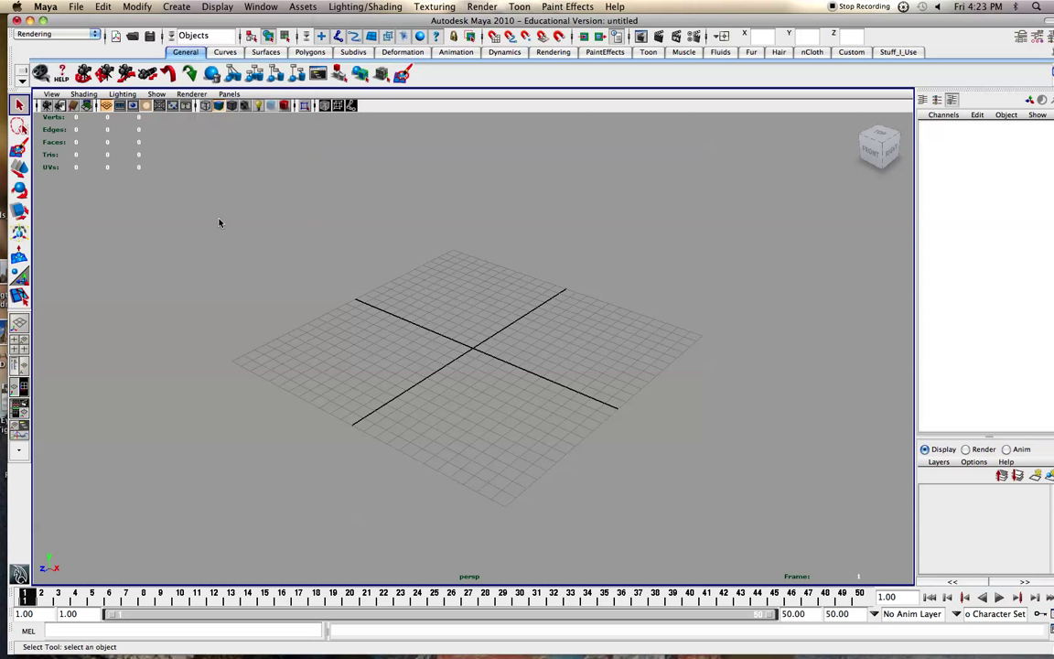
click(218, 7)
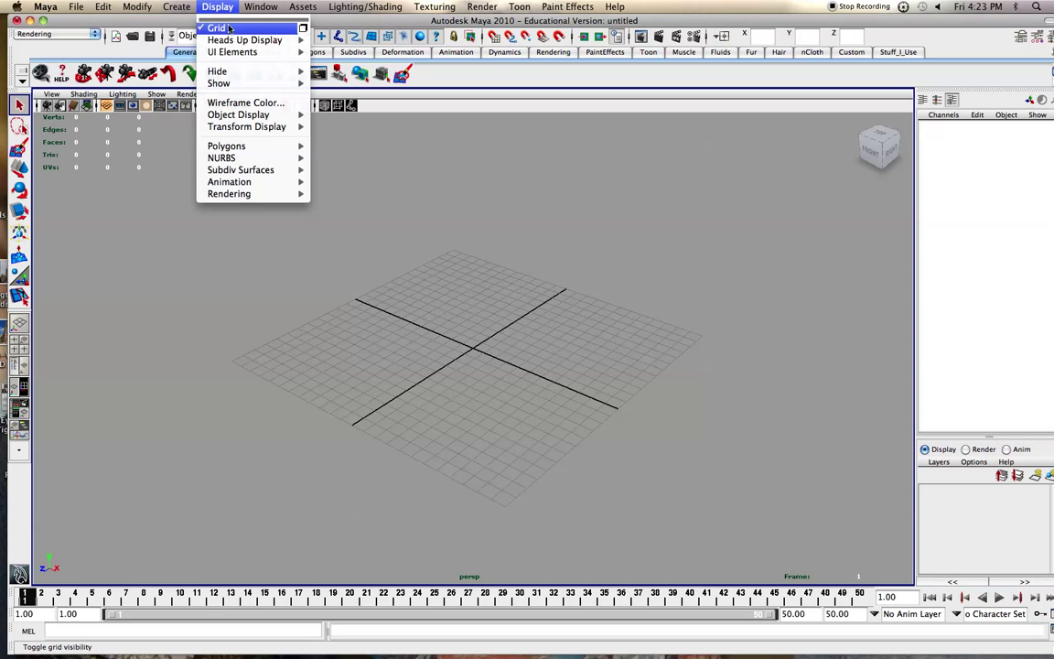
mouse_move(234, 41)
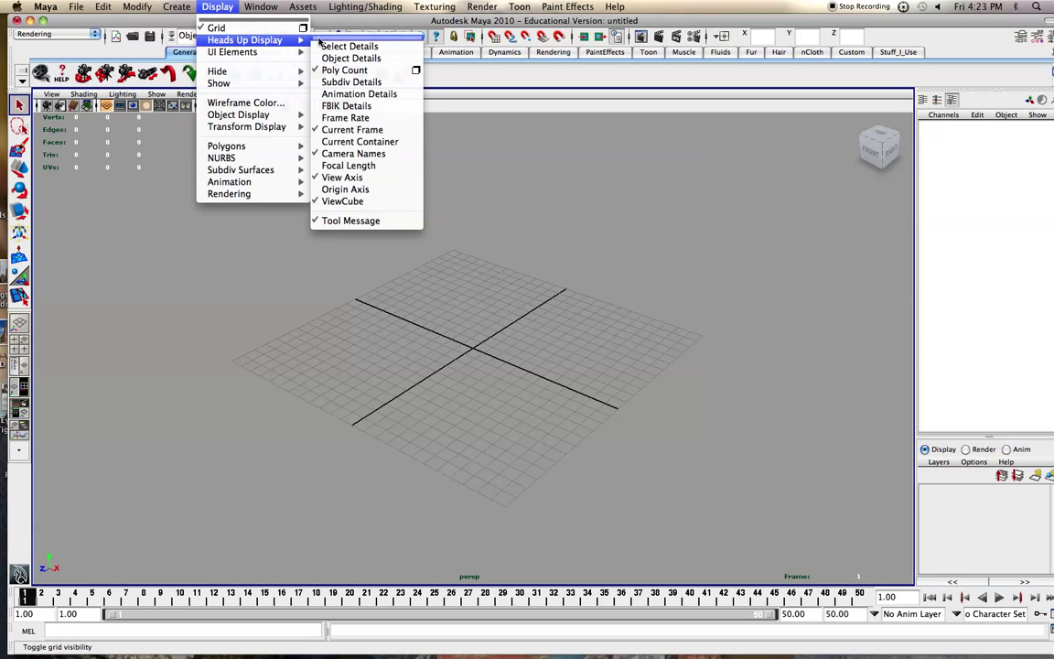
mouse_move(310, 7)
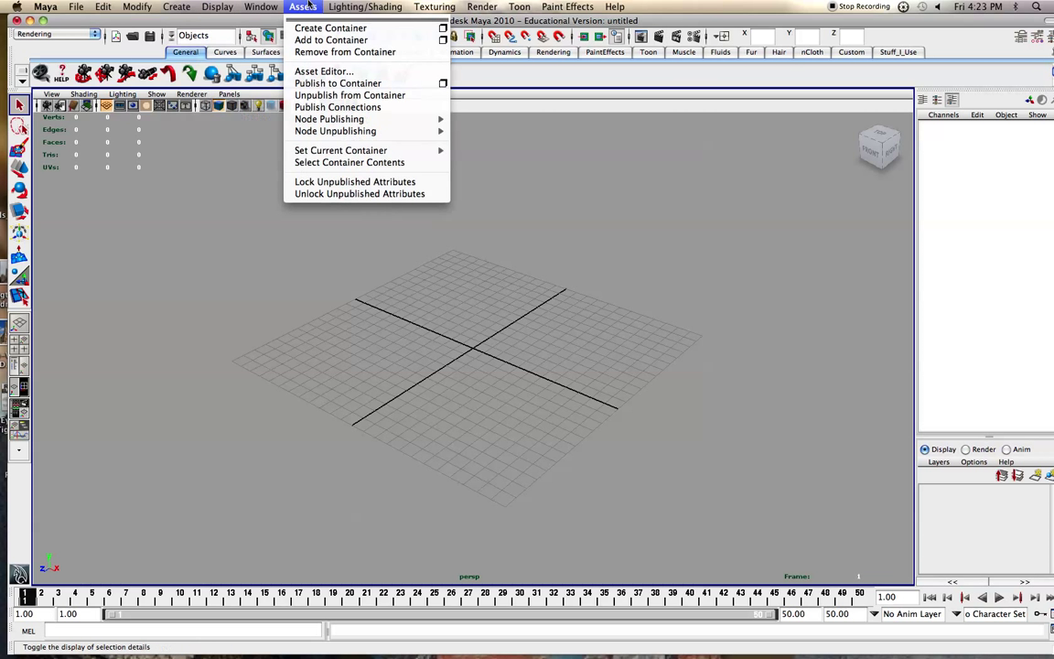
click(261, 6)
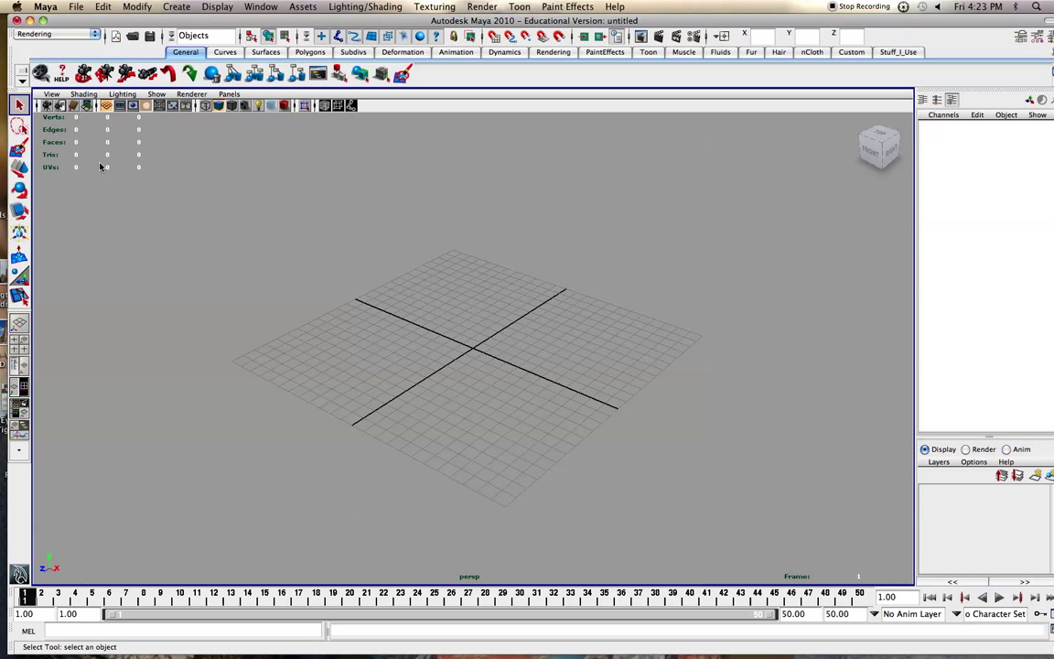
Create a polygon sphere at the centre of the grid.
click(176, 6)
mouse_move(182, 41)
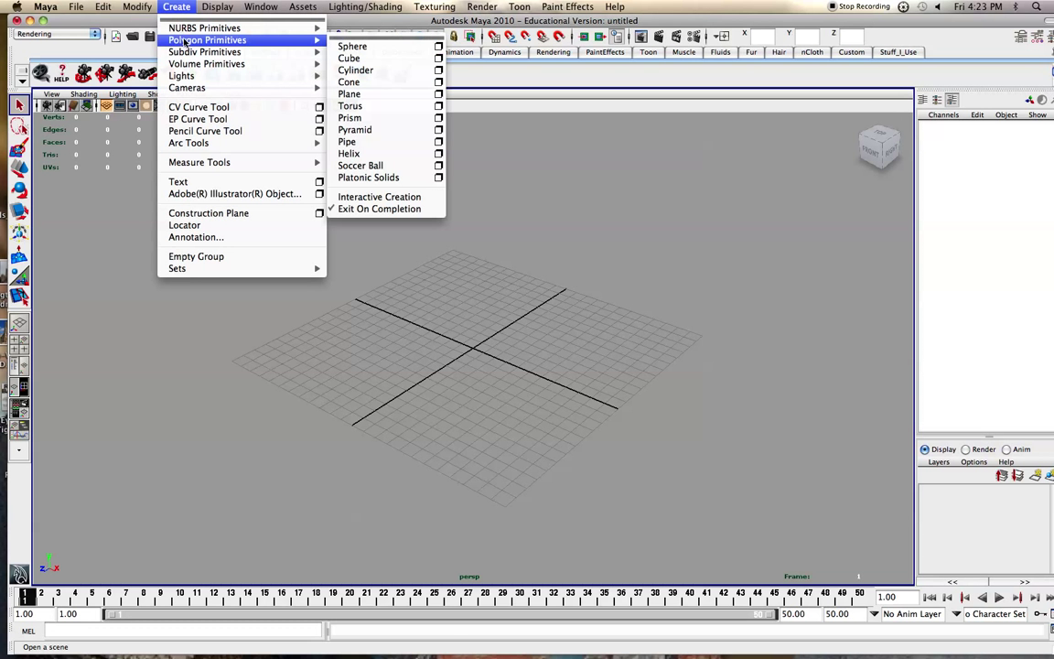
click(354, 48)
scroll(403, 265, up, 2)
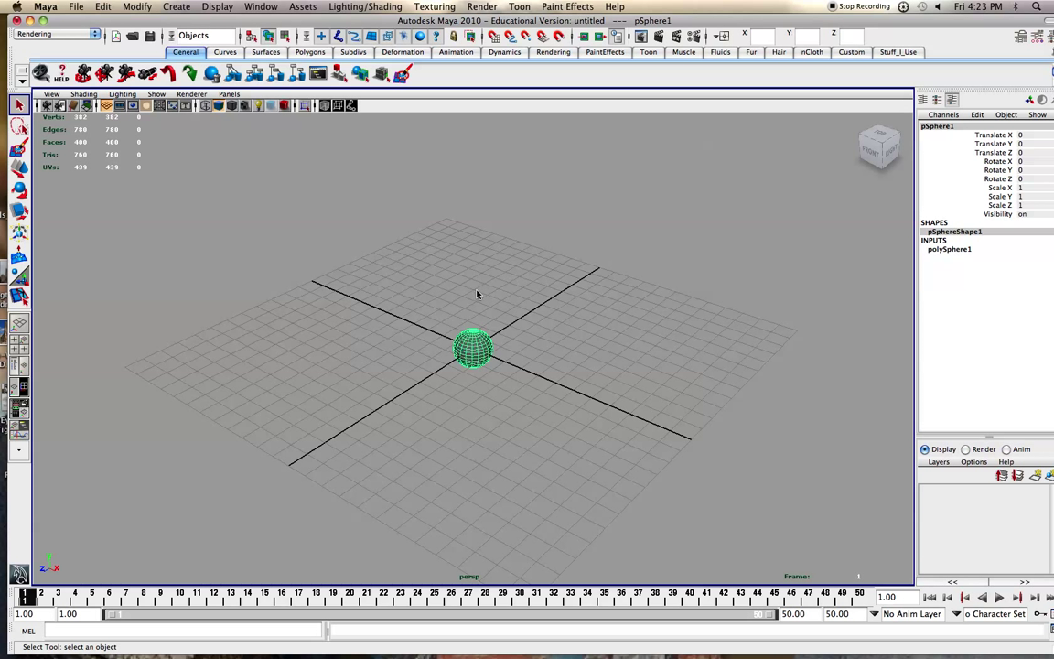
click(219, 6)
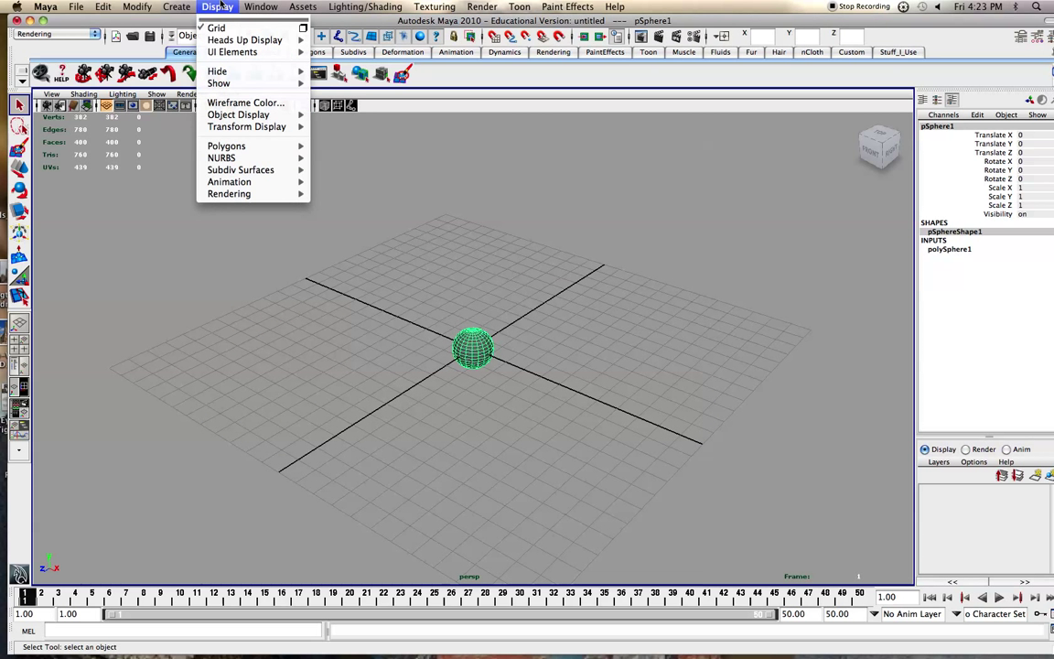
mouse_move(232, 42)
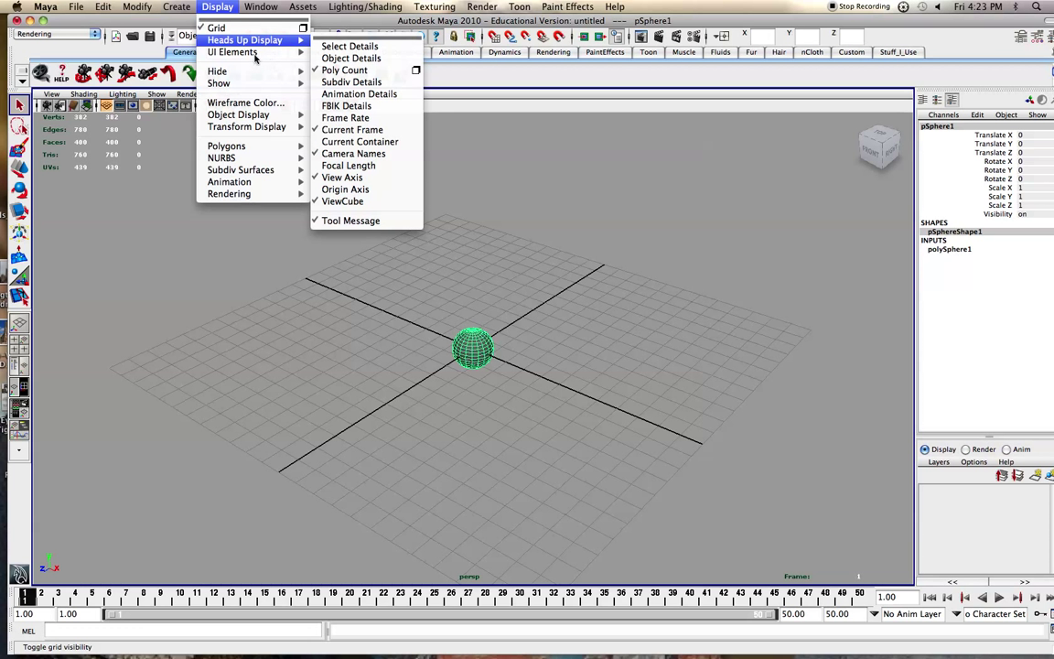
click(211, 7)
Deselect the sphere and create a polygon cube at the centre of the grid.
click(333, 207)
click(175, 6)
mouse_move(275, 40)
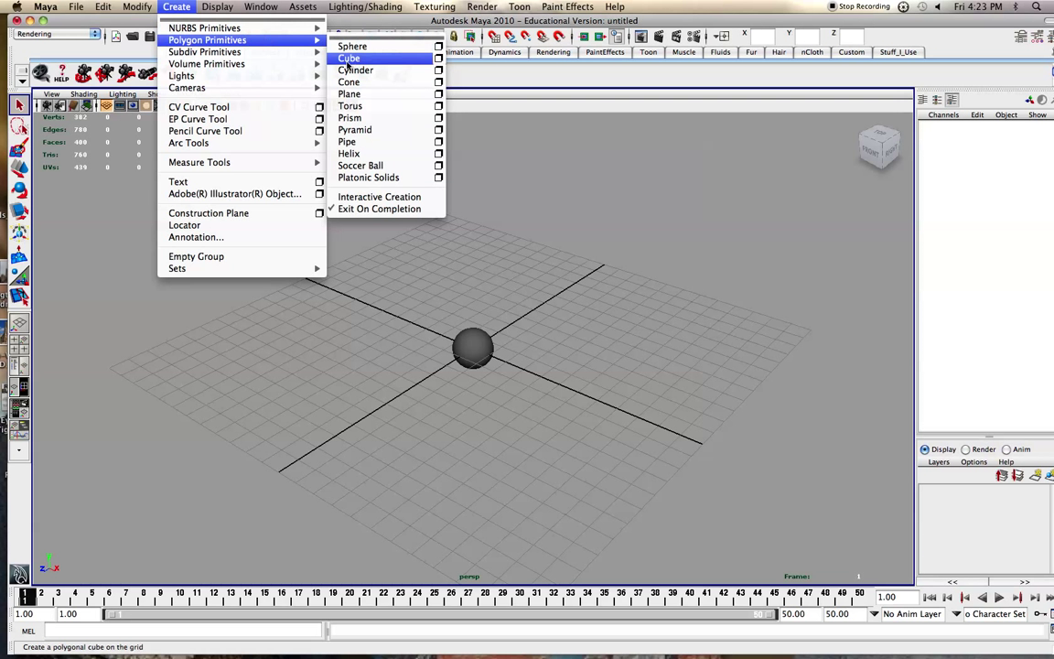
click(388, 61)
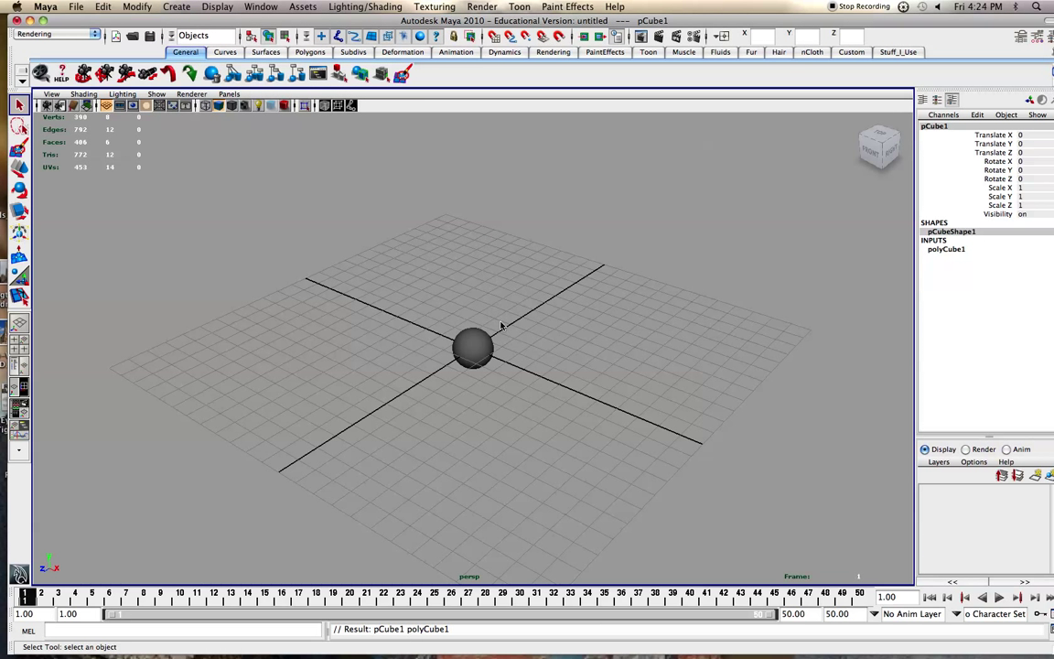
Move the sphere off the cube along the Z axis to a Translate Z of about -3.018.
scroll(514, 333, down, 1)
click(457, 364)
key(w)
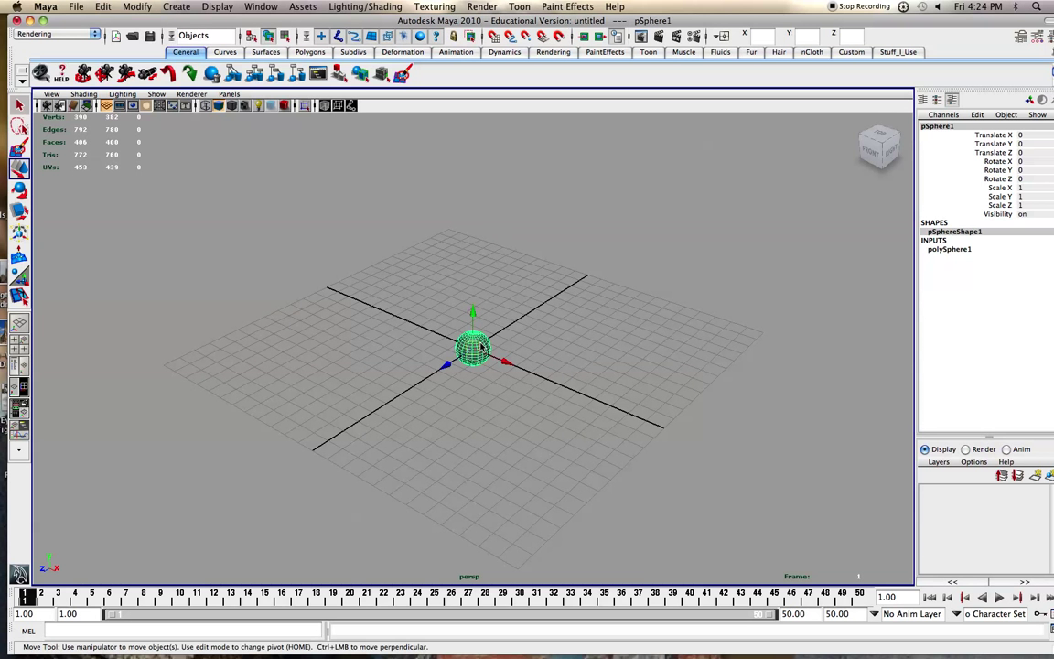
scroll(458, 366, up, 2)
drag(450, 364, 479, 352)
Compare the polygon counts of the cube and the sphere by selecting each in turn, and review the heads-up display options.
click(480, 352)
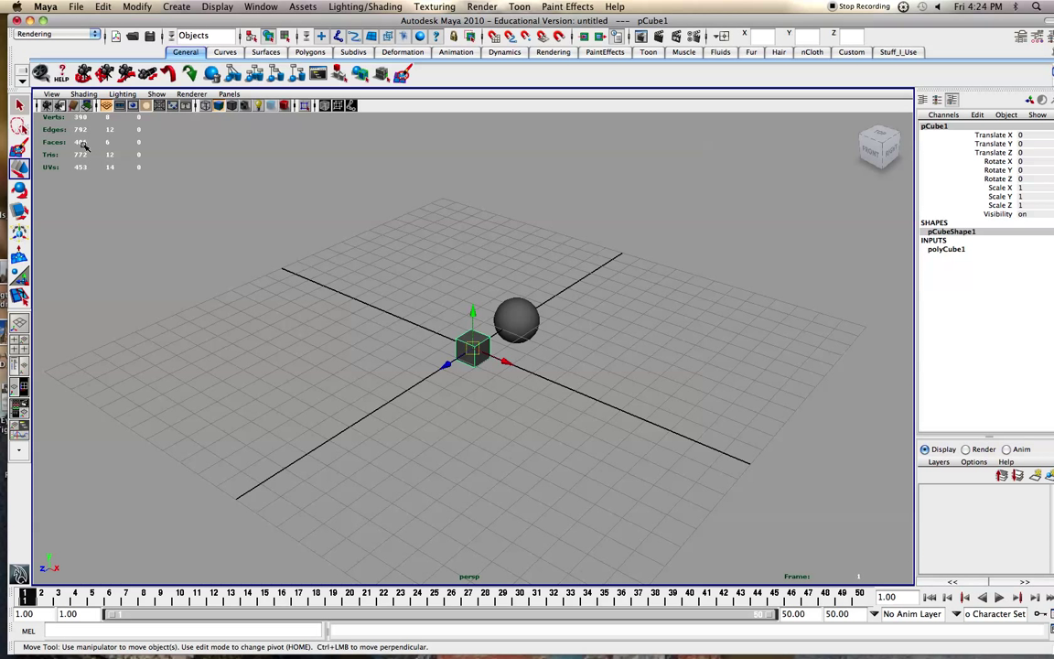
click(514, 323)
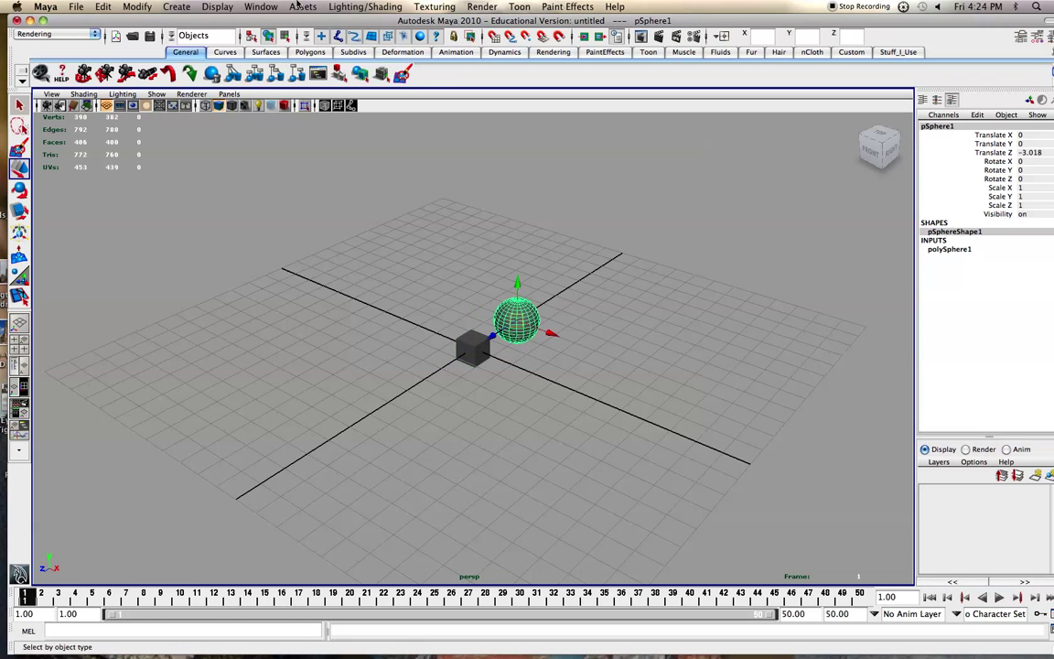
click(210, 6)
mouse_move(198, 40)
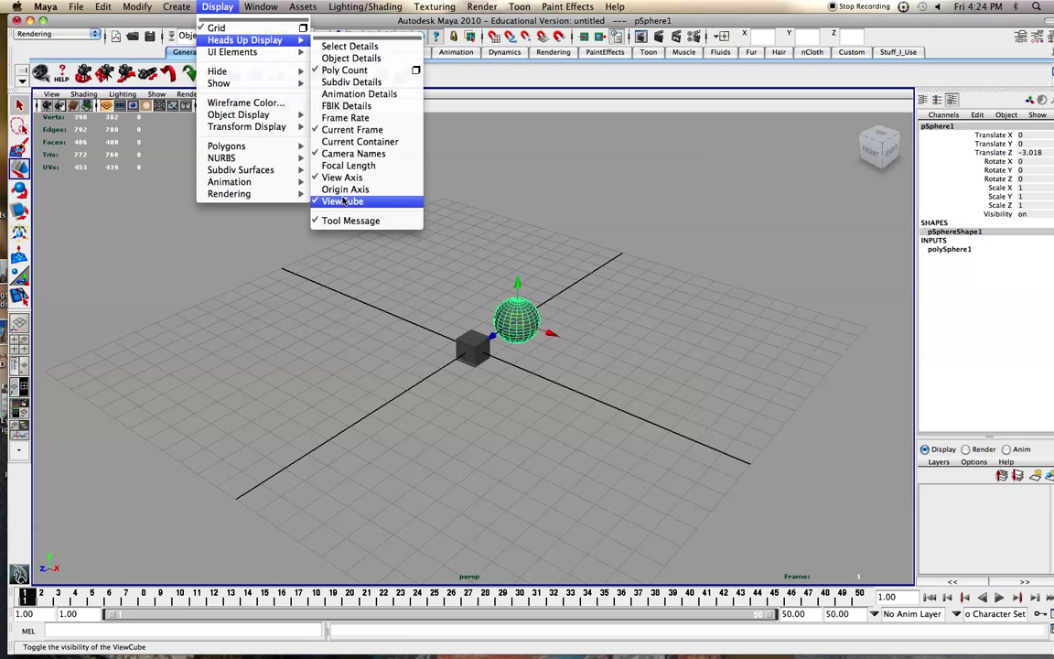
click(226, 6)
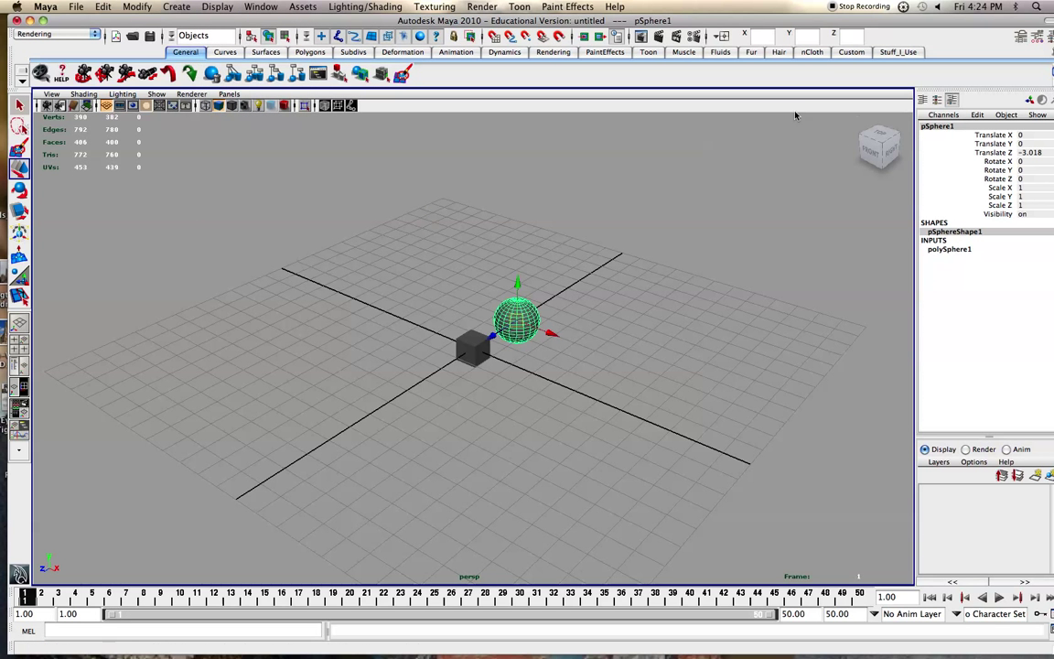
Examine the sphere and cube from several ViewCube directions, restore the angled home view, and inspect the scene at closer and wider distances.
click(883, 157)
click(885, 157)
click(872, 144)
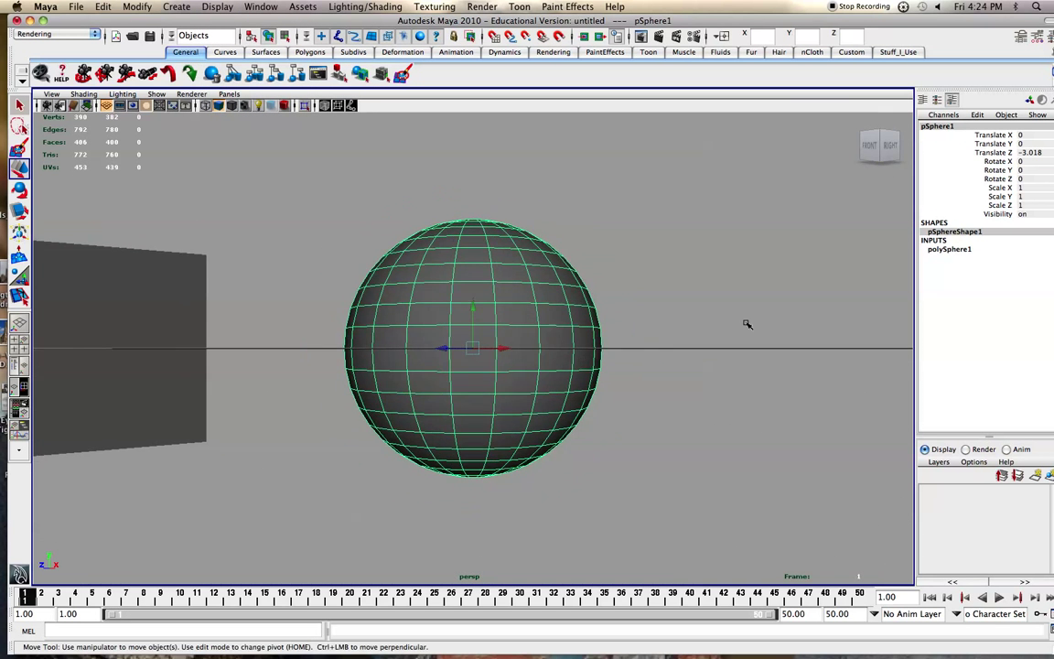
click(872, 144)
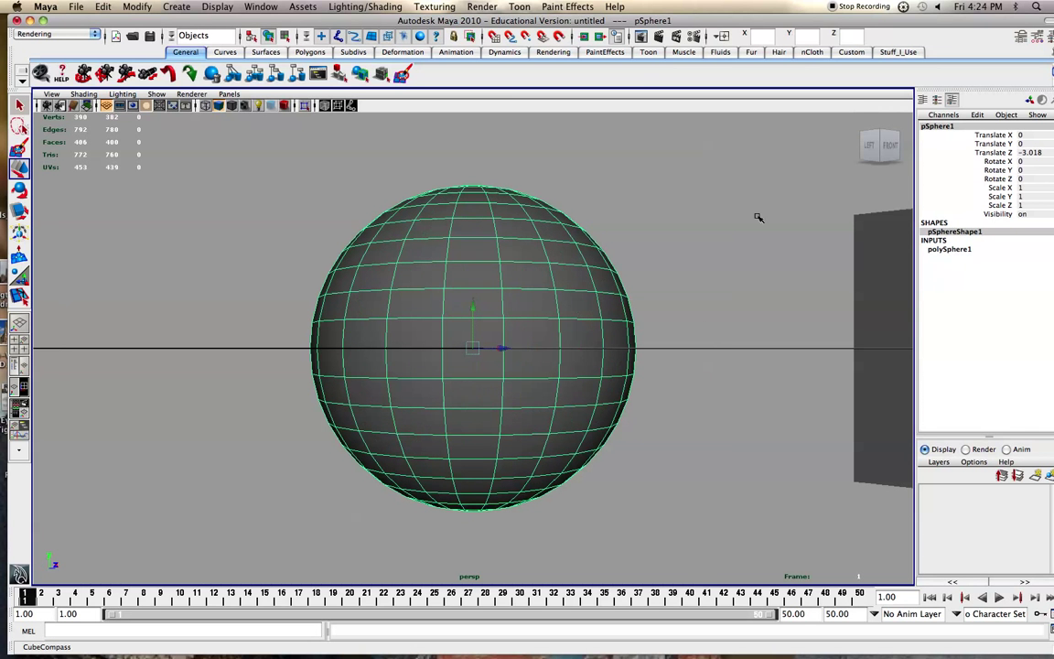
click(884, 132)
click(857, 123)
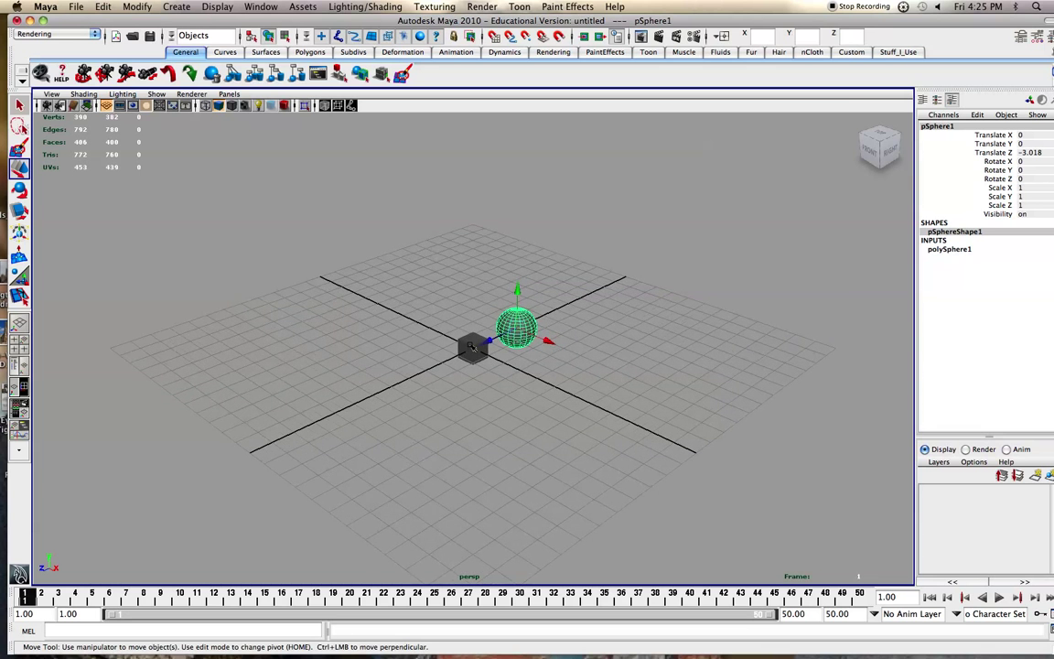
scroll(472, 346, up, 3)
scroll(472, 346, down, 5)
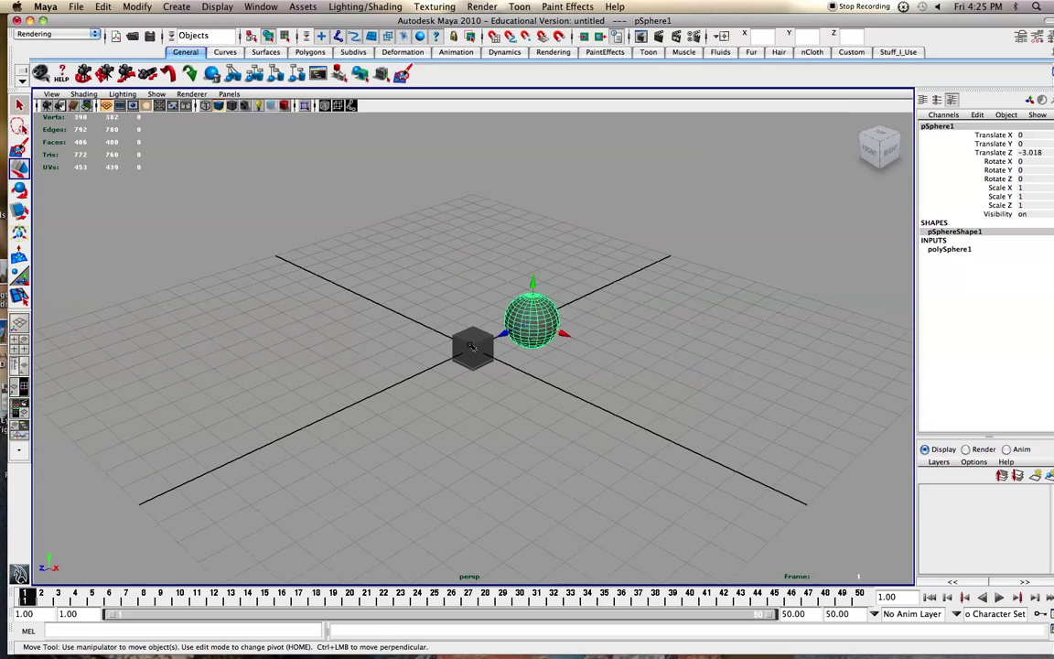
scroll(472, 346, up, 5)
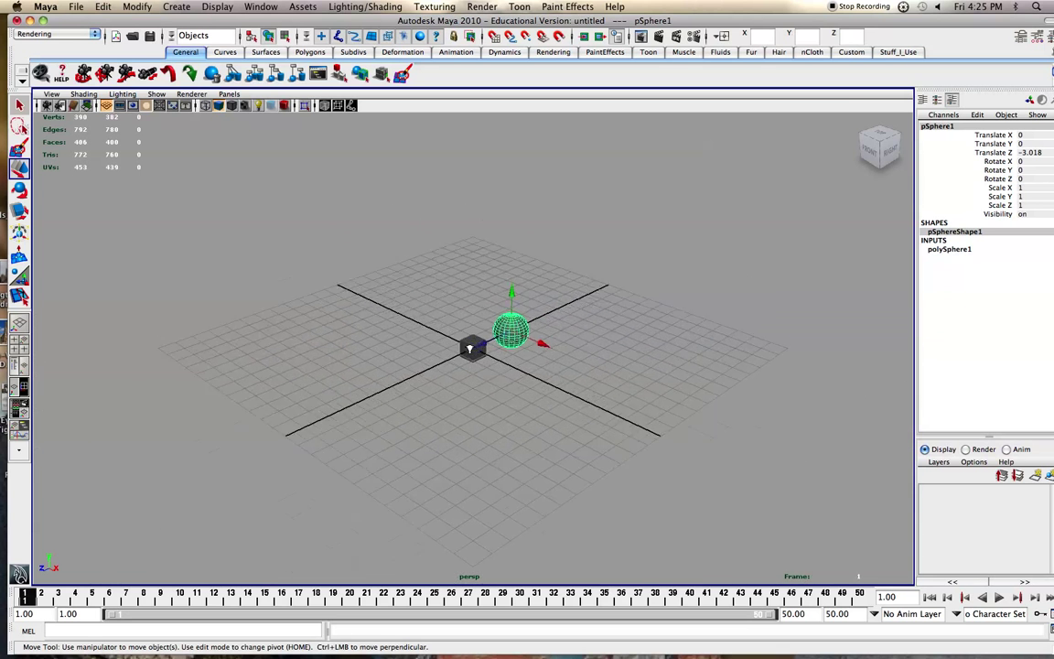
scroll(473, 346, up, 2)
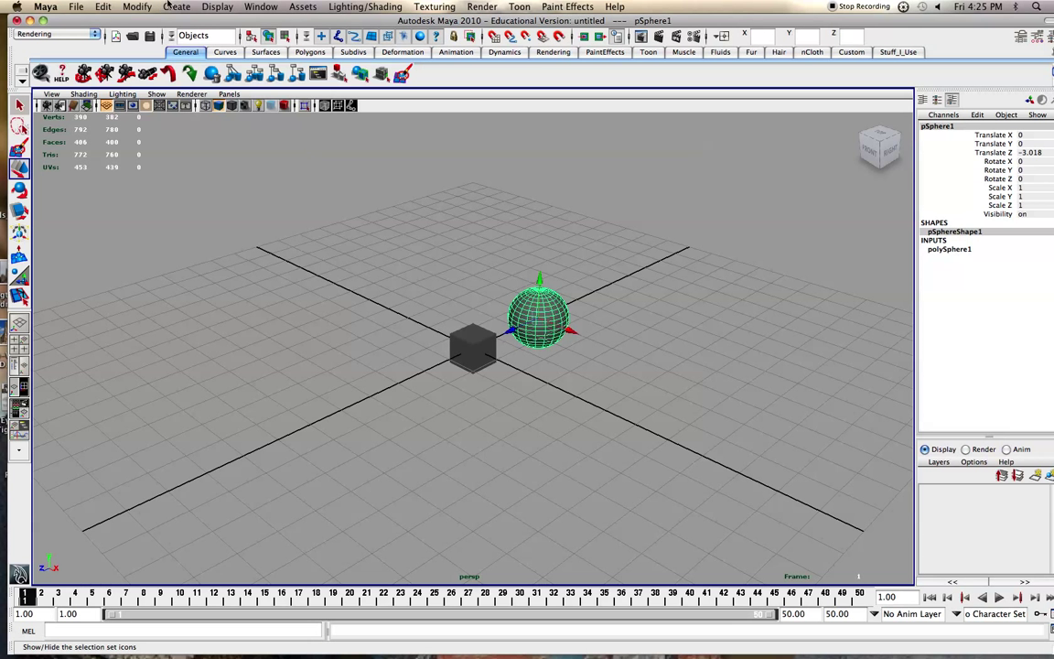
Create a camera and move it back from the cube along the Z axis to a Translate Z of about 6.521.
click(169, 6)
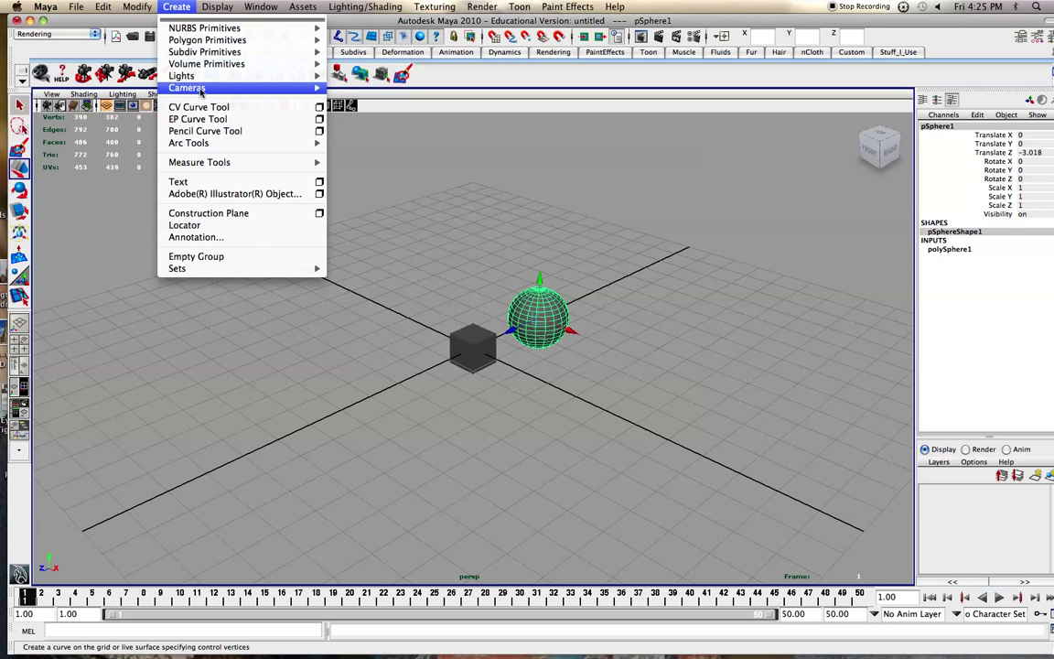
mouse_move(201, 89)
click(353, 88)
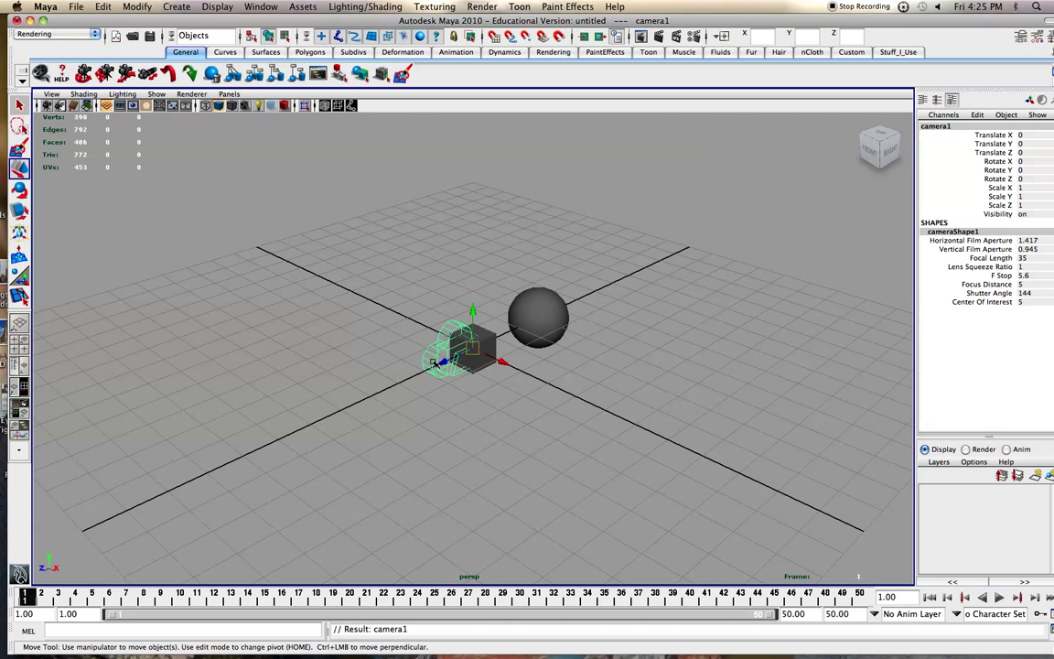
drag(442, 363, 233, 409)
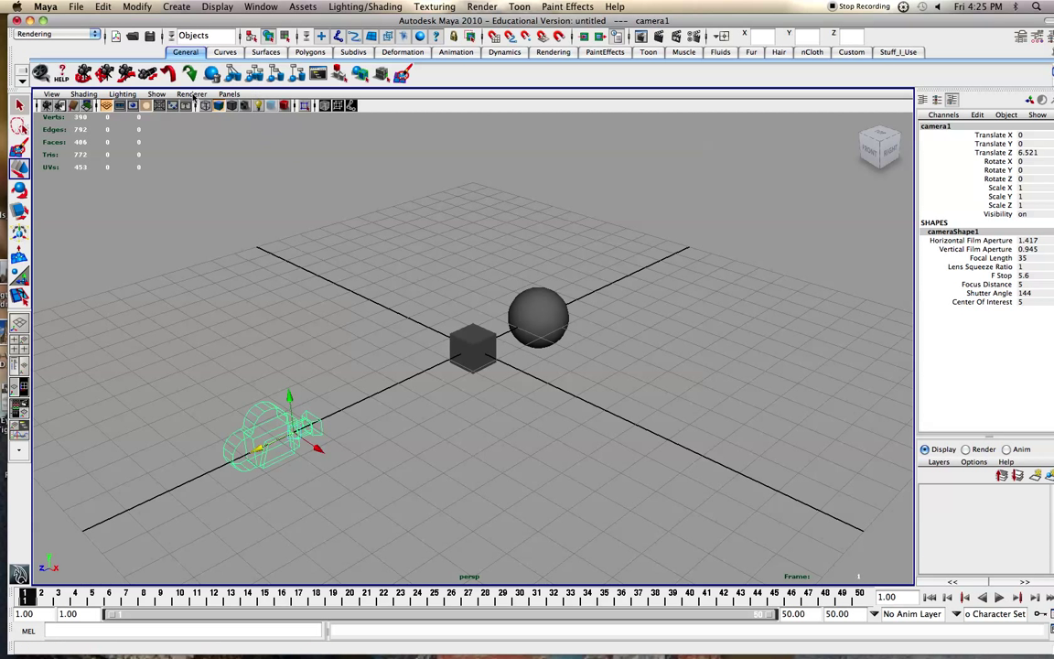
Look through the new camera and reframe it on the cube and sphere, with Rotate X about -5.4 and Rotate Y about 47.2.
click(229, 95)
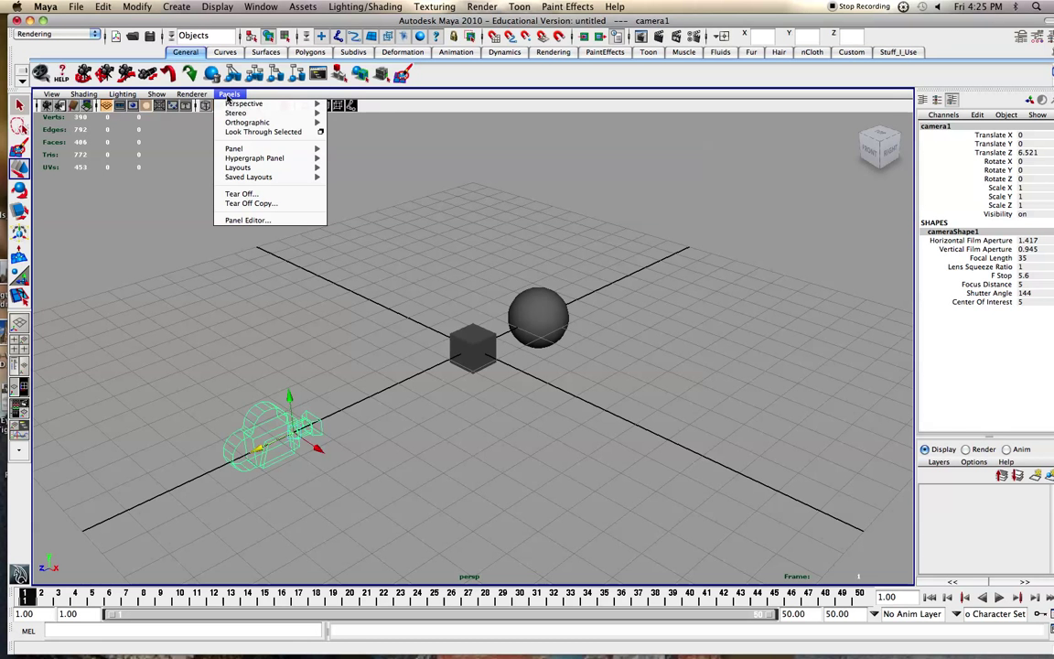
click(247, 131)
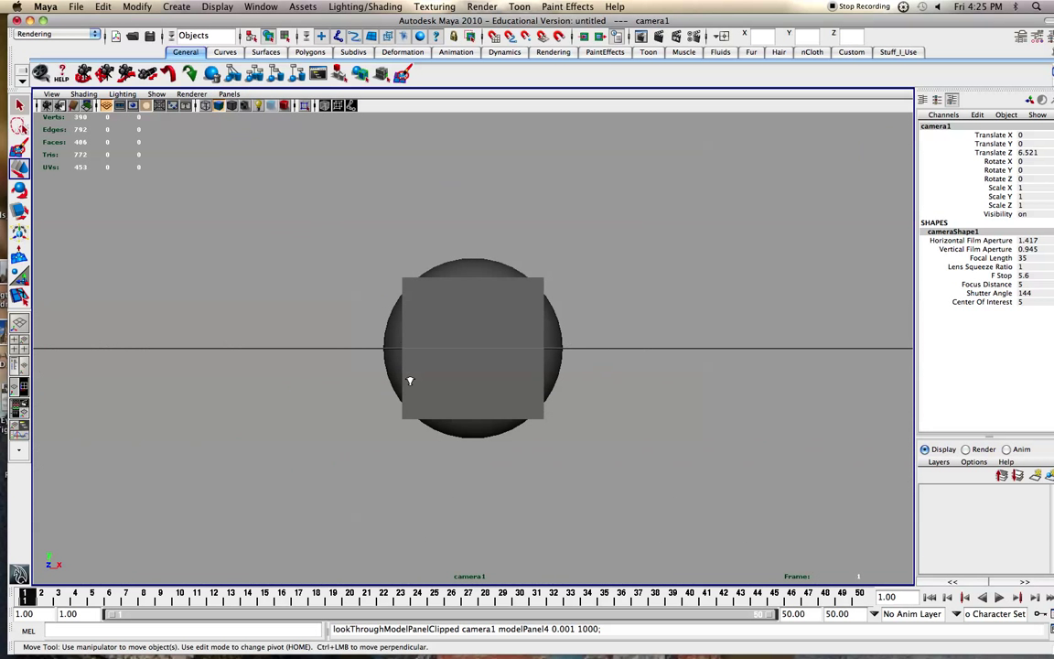
alt+right_drag(409, 381, 383, 346)
alt+drag(383, 346, 313, 353)
Switch the viewport back to the persp camera, view the new camera more closely, and deselect it.
click(228, 95)
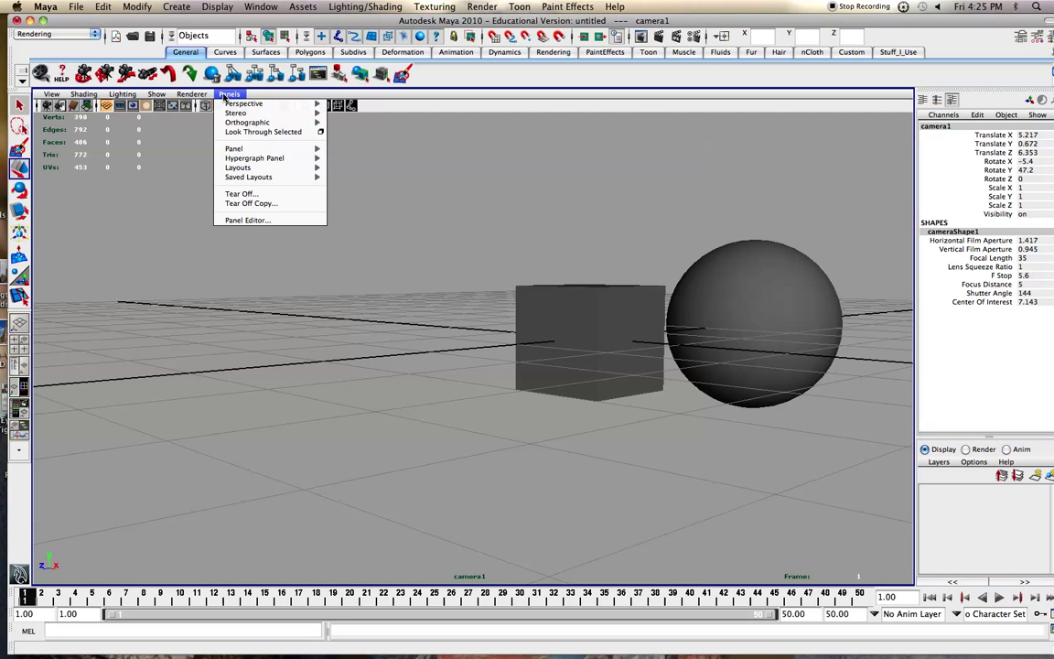
mouse_move(265, 104)
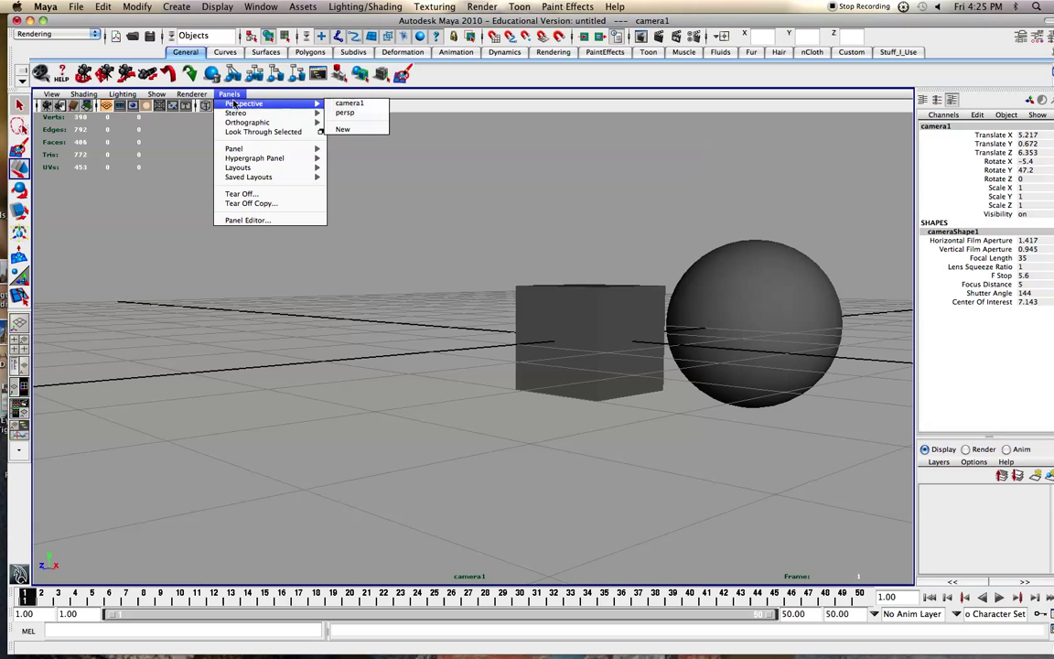
click(364, 113)
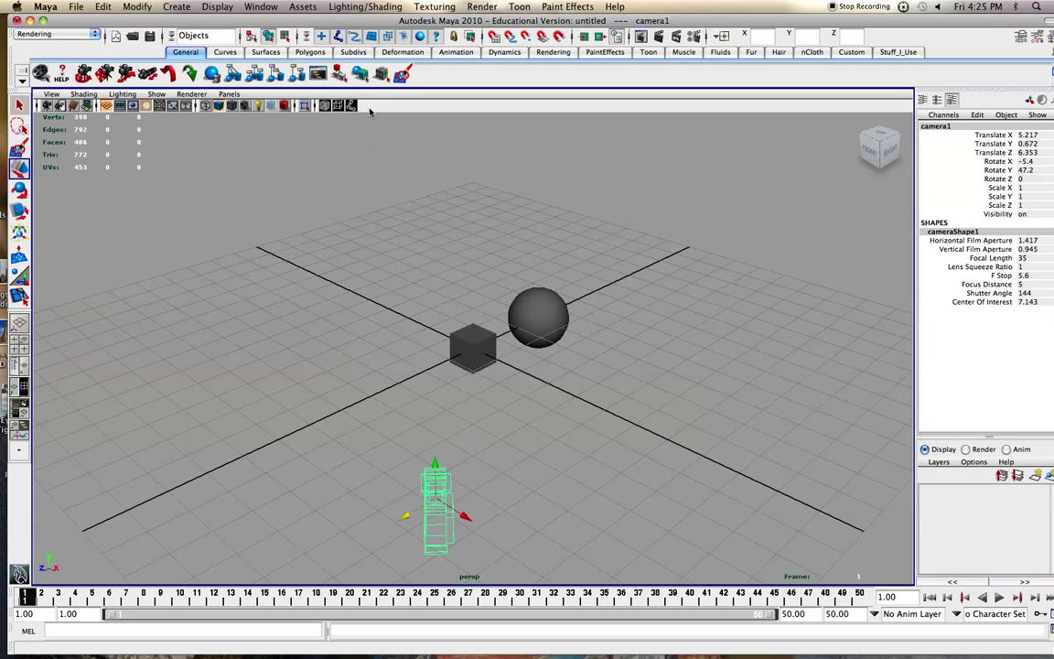
alt+right_drag(416, 432, 421, 455)
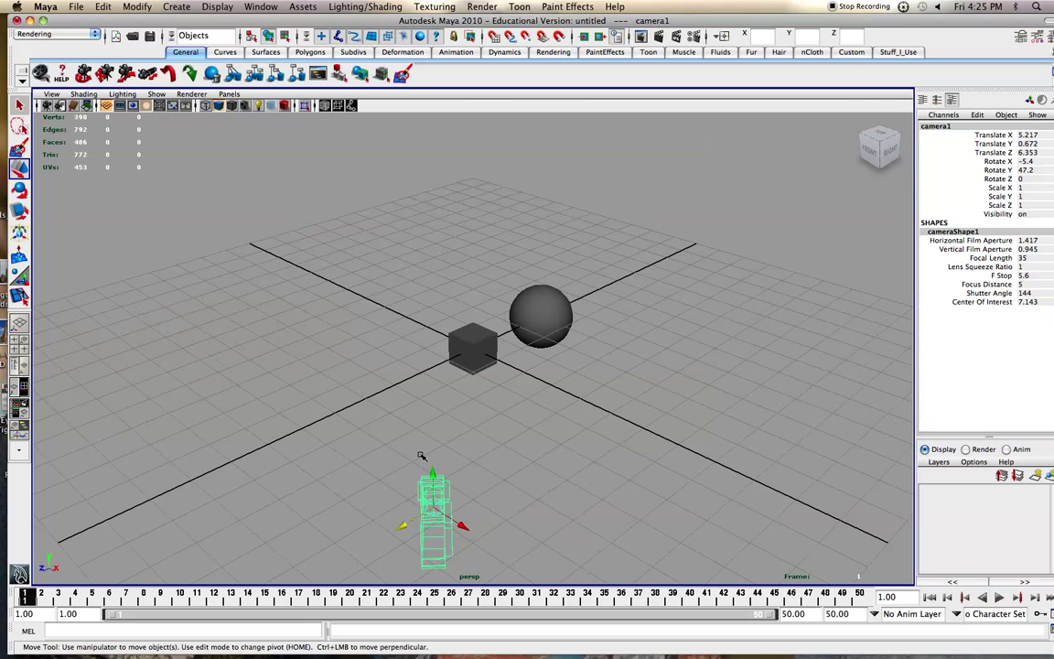
click(462, 509)
click(452, 516)
click(499, 516)
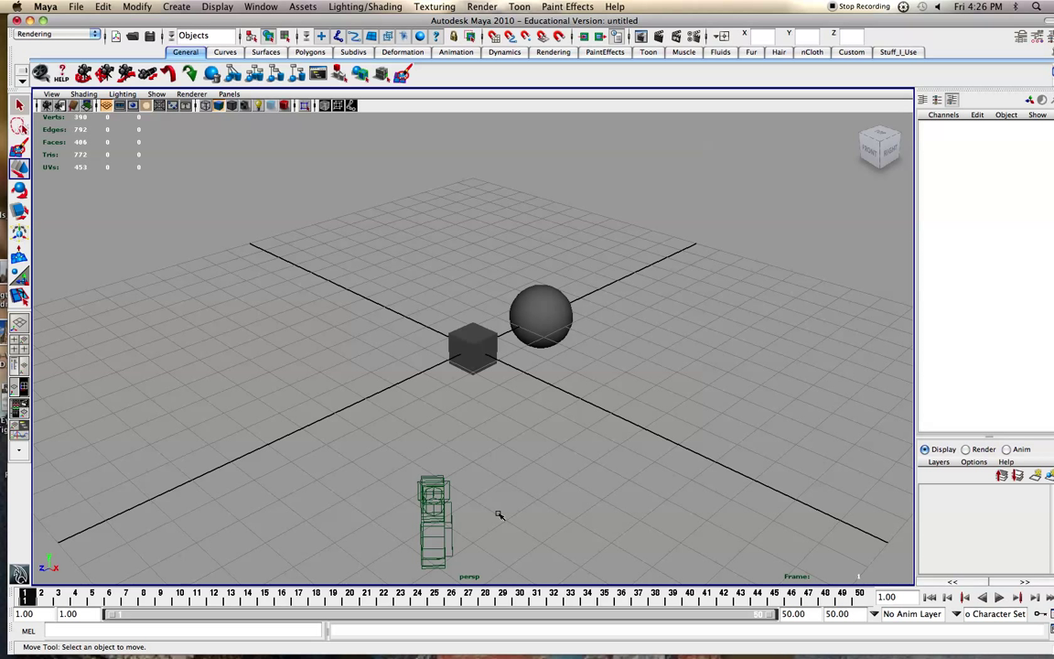
With the Select tool, pick the camera, the cube and the sphere in turn, finishing with the cube selected.
click(430, 508)
alt+drag(430, 508, 380, 490)
key(q)
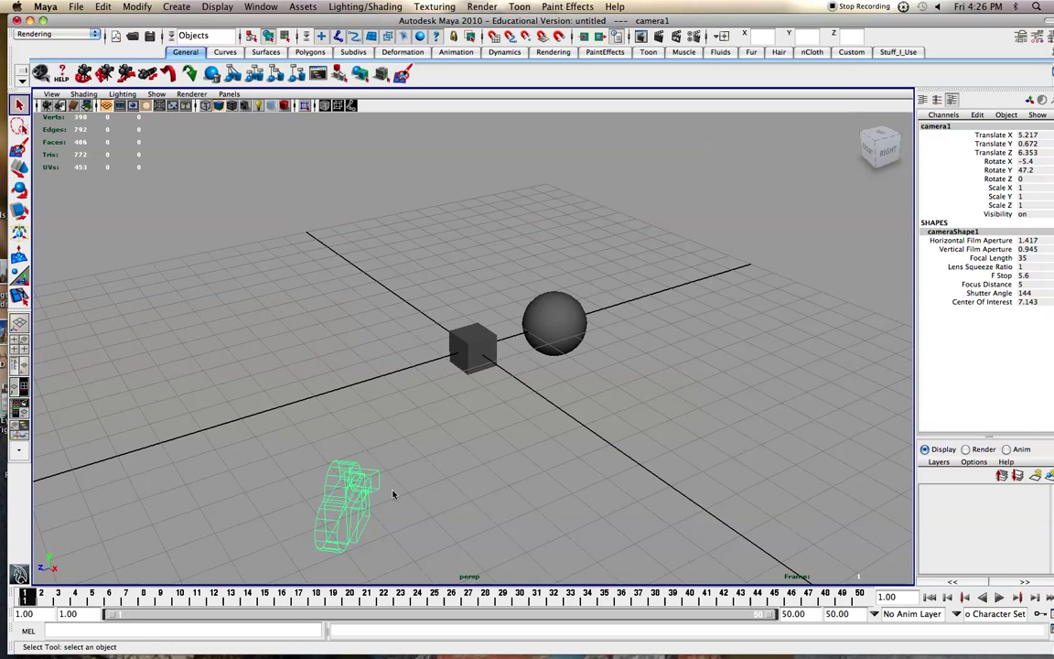
click(403, 460)
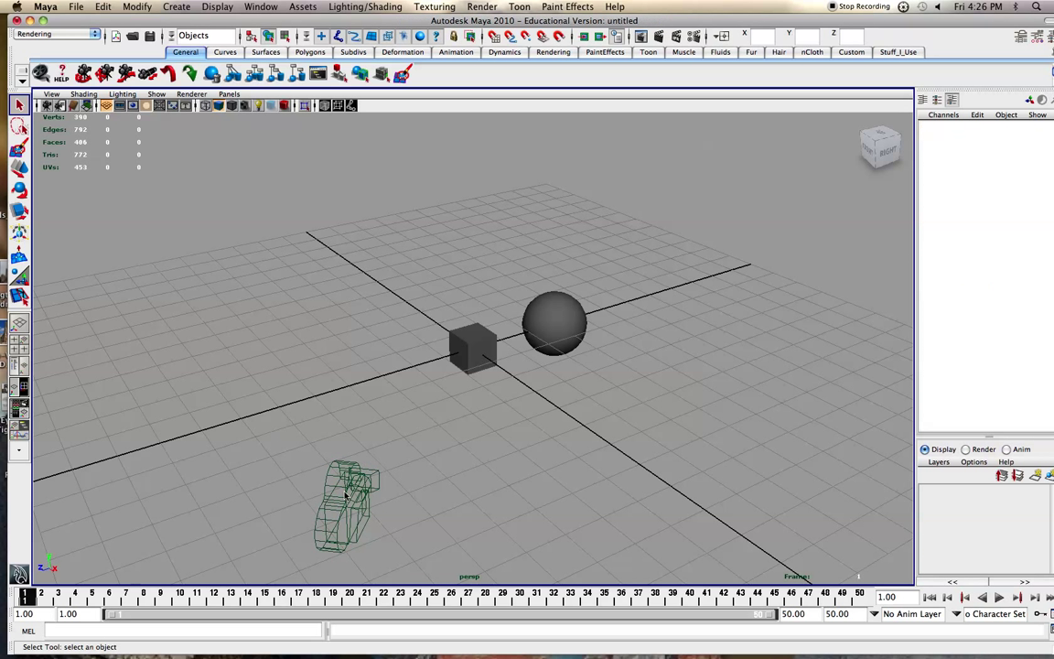
click(346, 494)
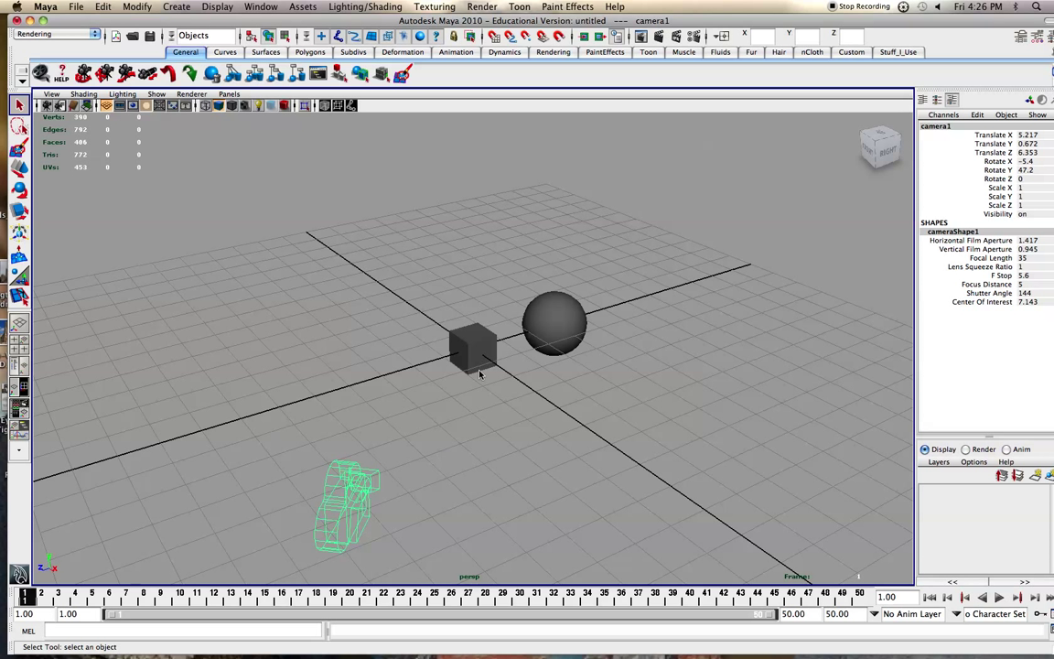
click(471, 346)
click(549, 322)
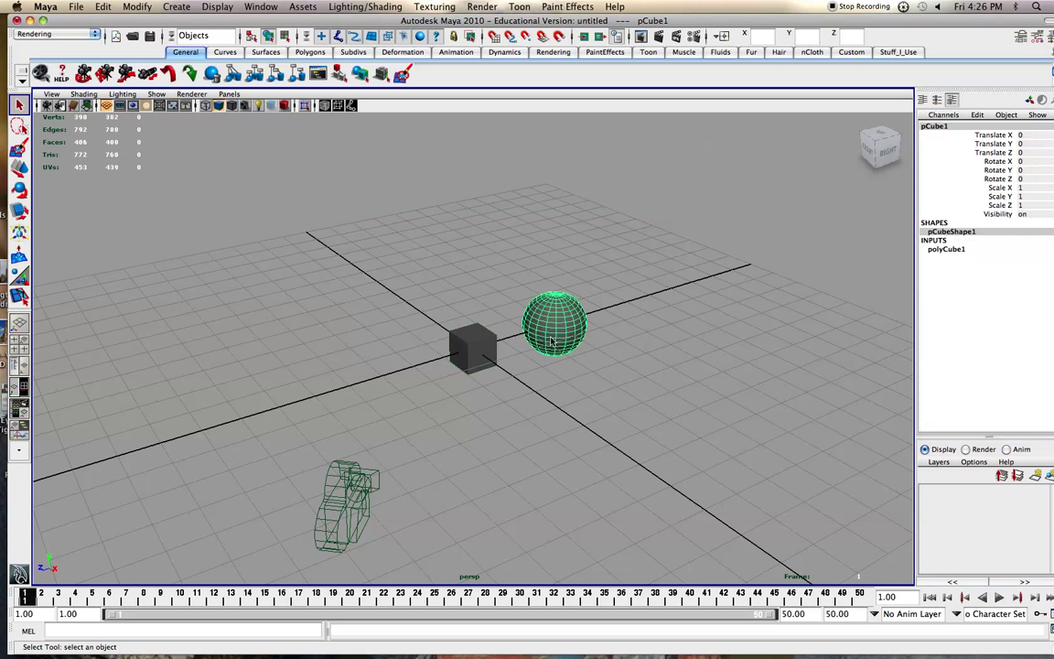
click(471, 346)
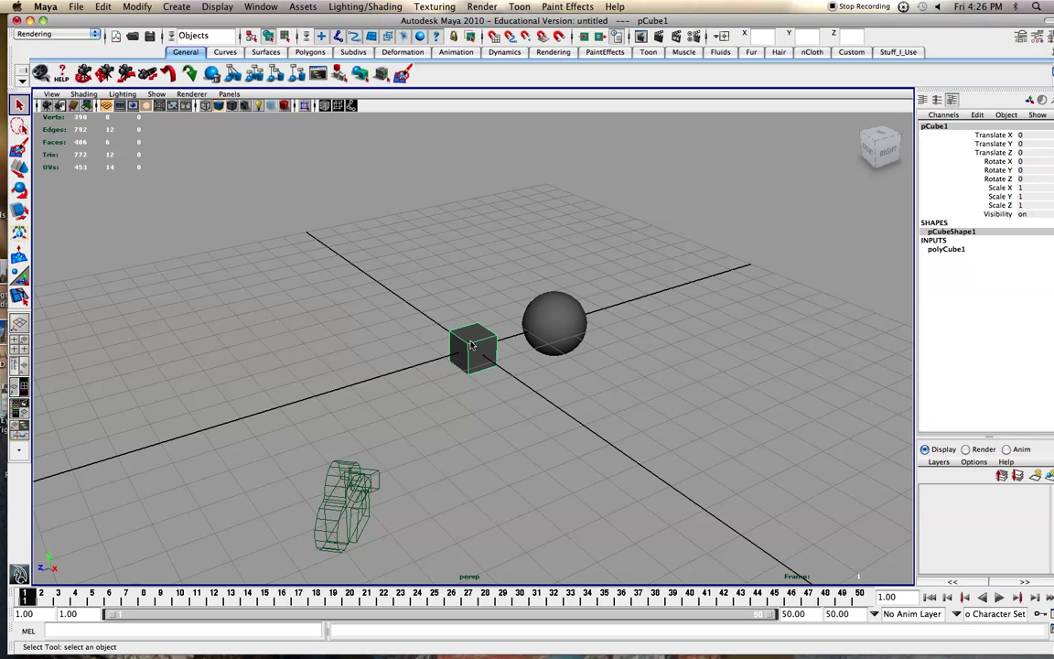
Move the cube with the Move tool, freely and along individual axes, to a spot off the origin beside the sphere, and deselect it.
key(w)
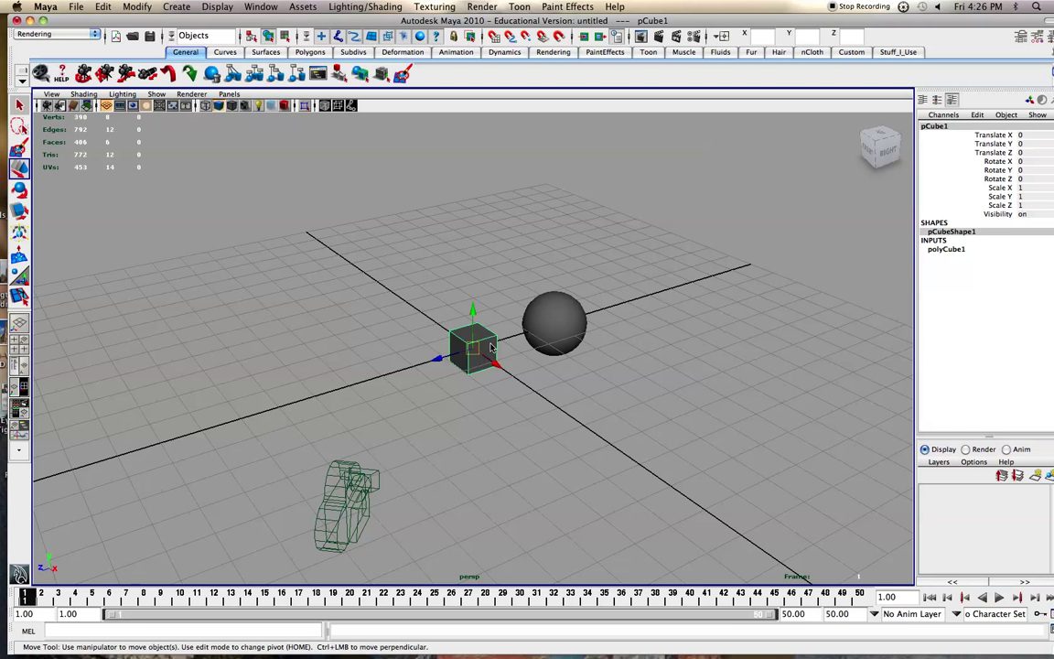
alt+drag(491, 346, 466, 300)
drag(490, 356, 502, 364)
scroll(502, 363, up, 3)
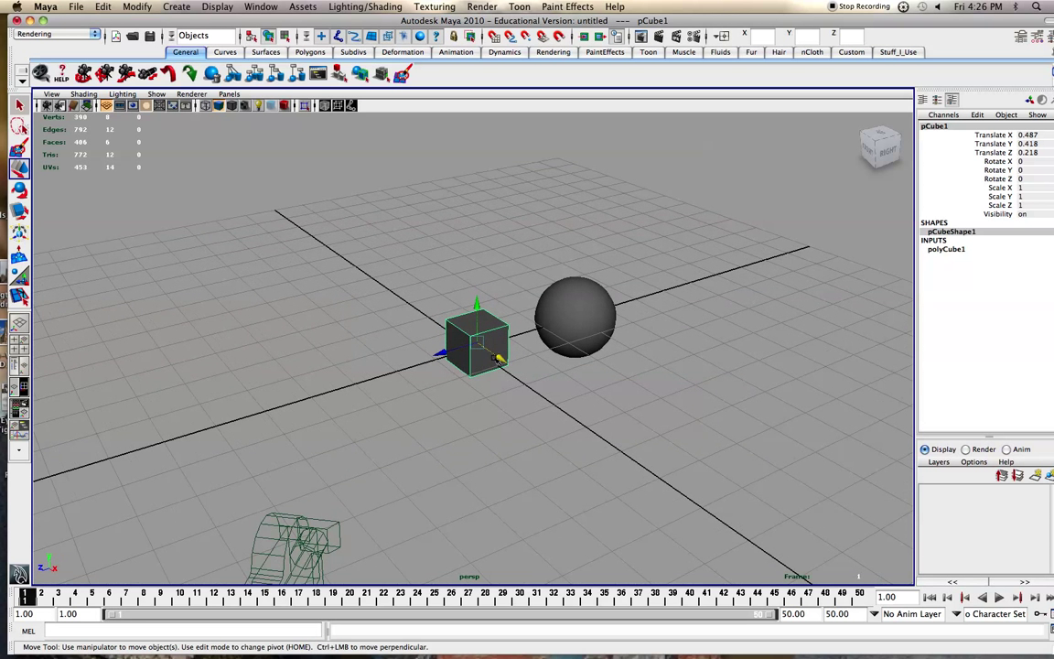
drag(477, 344, 566, 309)
alt+drag(541, 360, 456, 272)
drag(470, 225, 483, 312)
drag(437, 353, 477, 408)
click(391, 367)
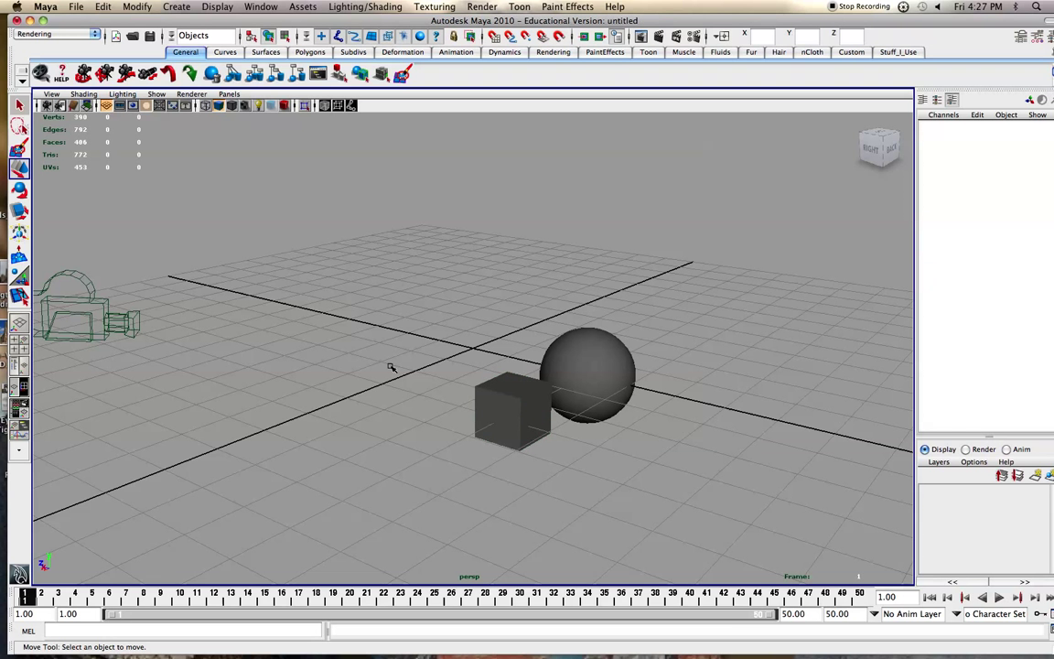
Examine the camera, cube and sphere from different distances, angles and positions by zooming, tumbling and tracking the perspective view.
scroll(399, 375, down, 4)
scroll(399, 375, up, 3)
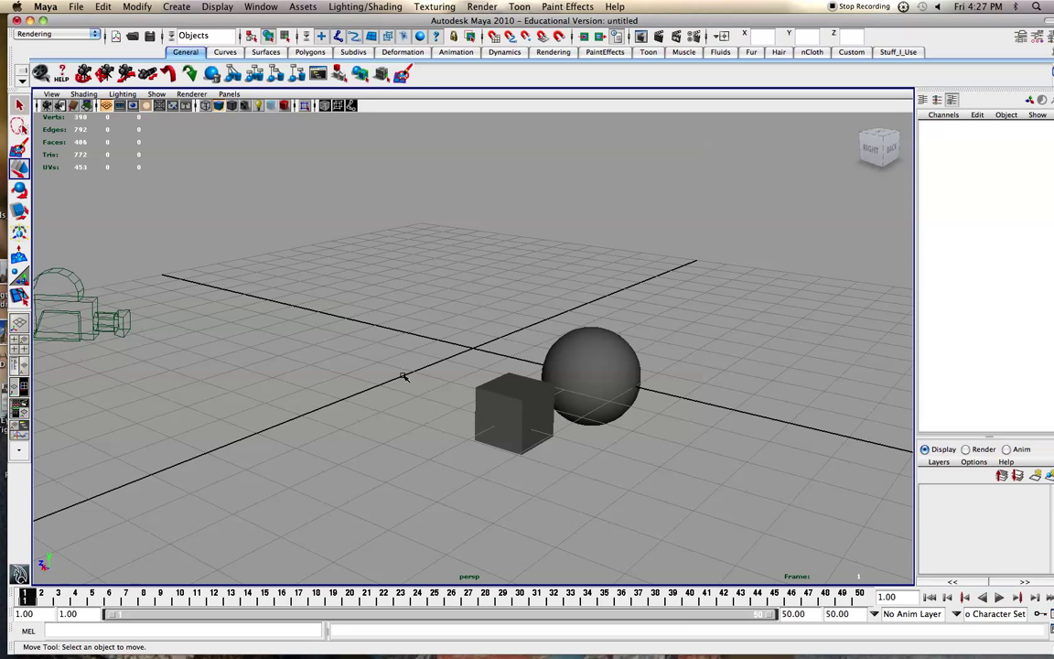
key(alt)
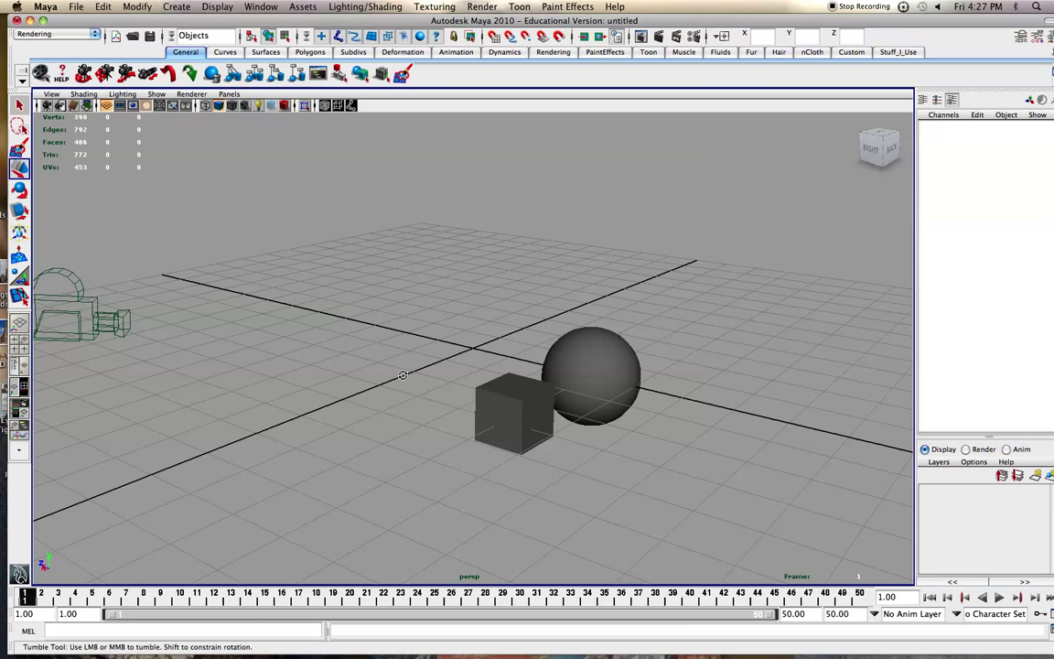
alt+drag(402, 375, 449, 372)
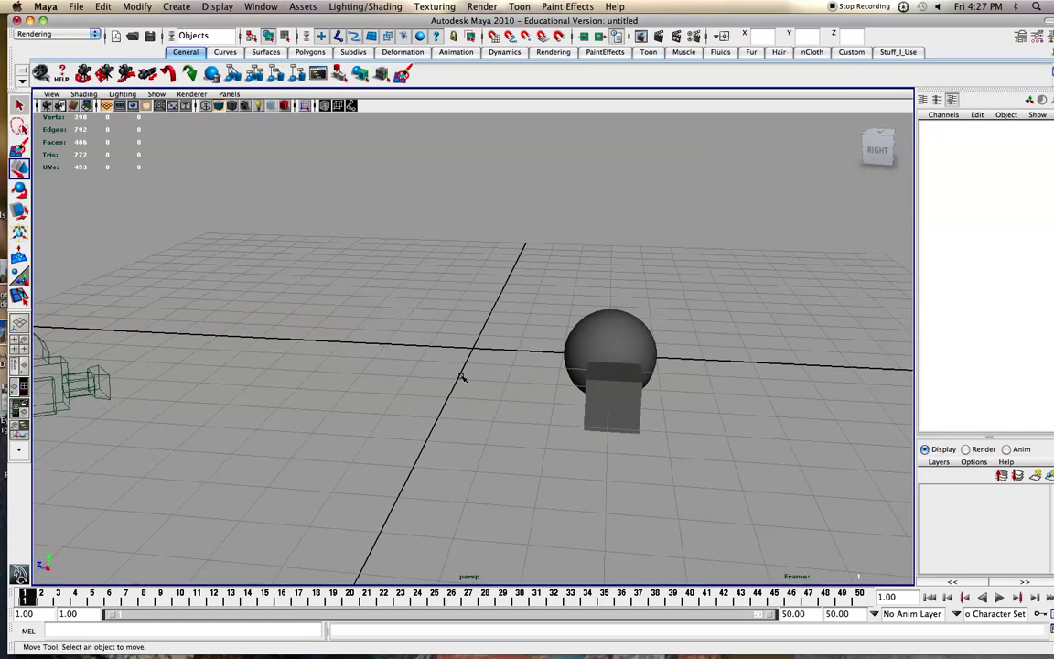
alt+middle_drag(553, 386, 520, 373)
alt+middle_drag(601, 369, 646, 367)
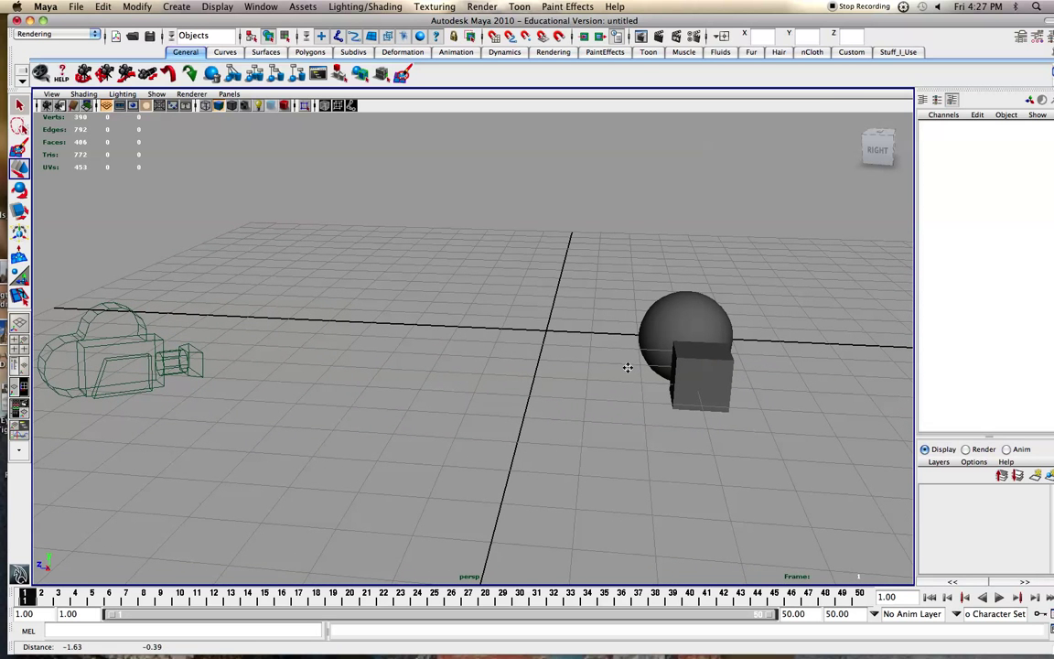
alt+drag(628, 369, 571, 381)
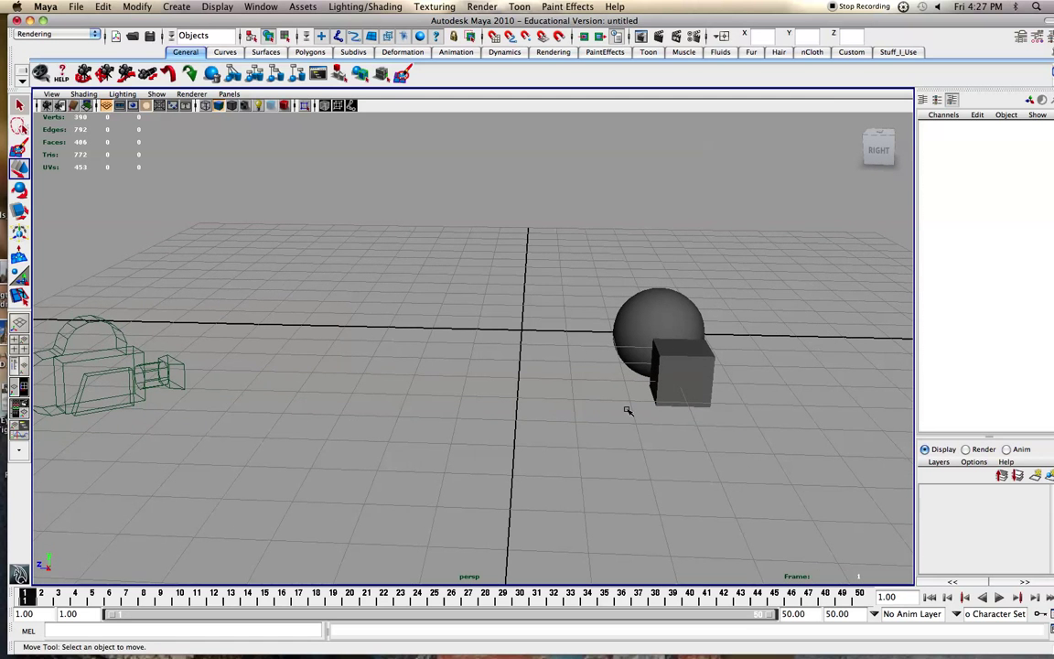
alt+middle_drag(630, 411, 510, 408)
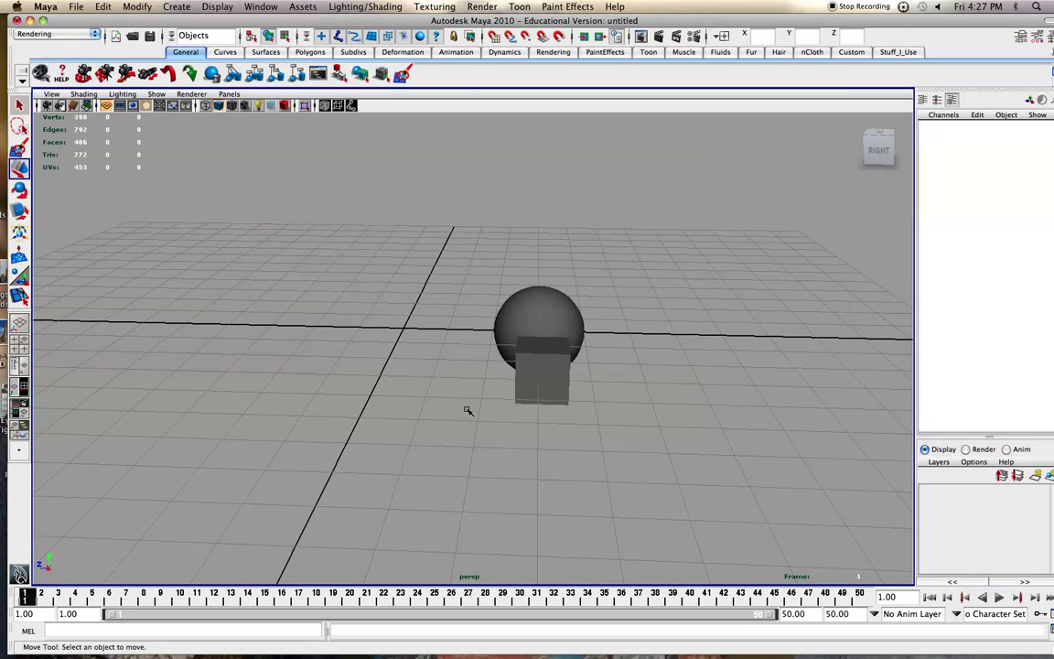
alt+right_drag(468, 411, 362, 396)
alt+middle_drag(362, 395, 515, 414)
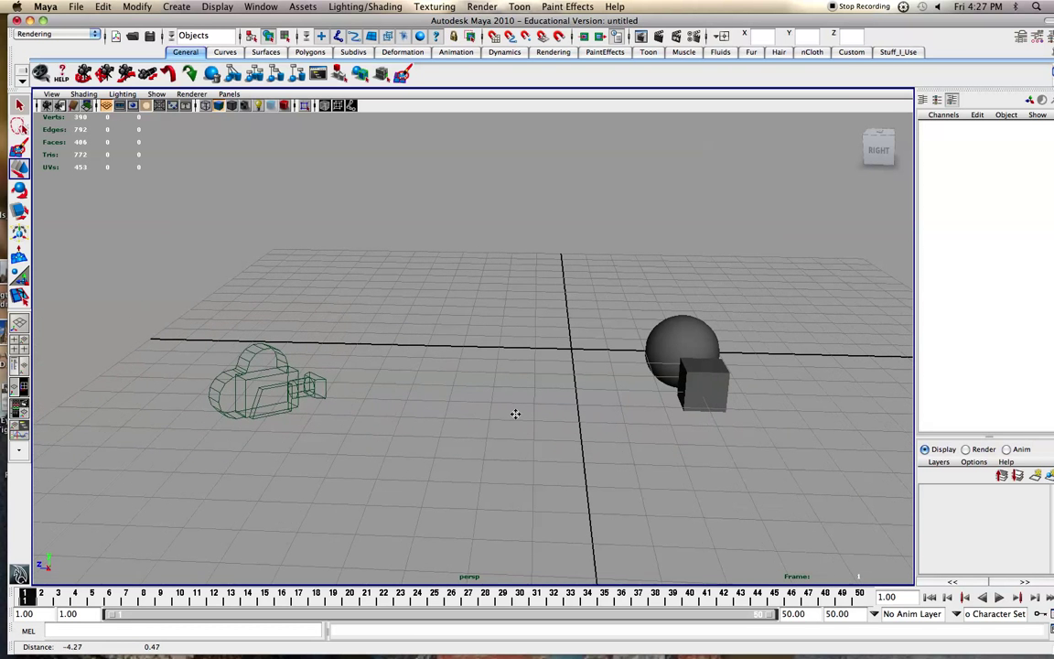
Scale the camera down uniformly to about 0.107.
click(322, 394)
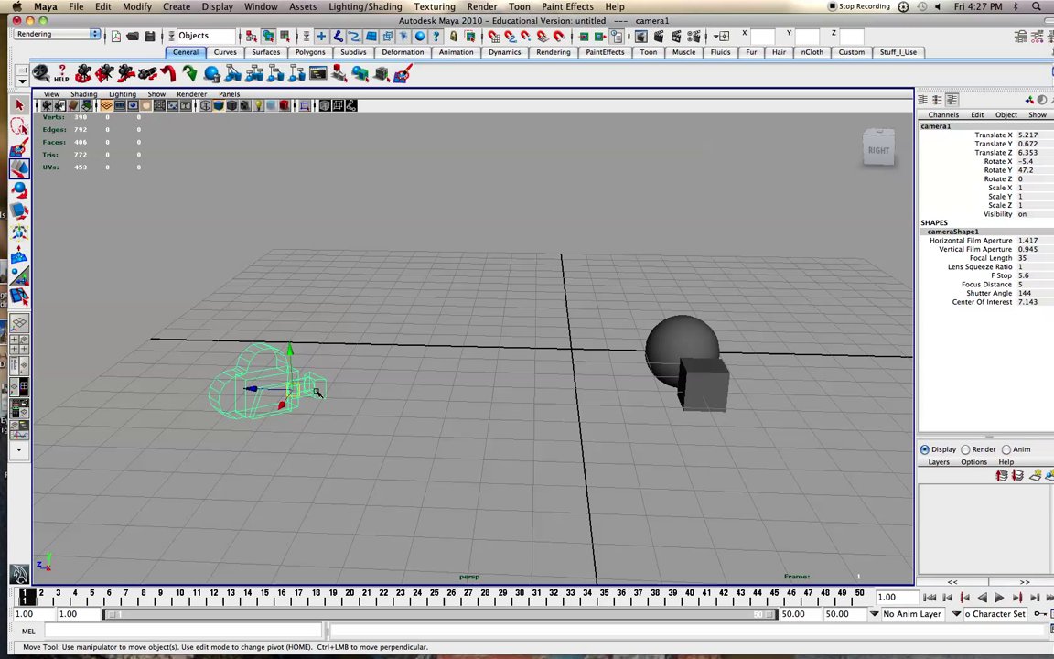
key(r)
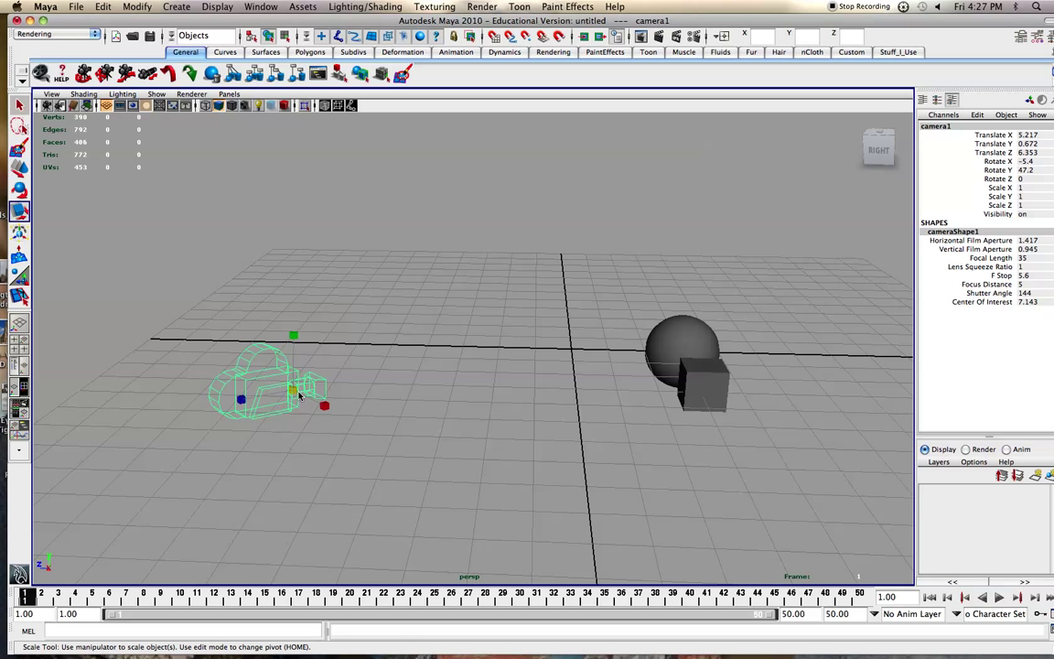
drag(300, 396, 165, 485)
Look through the selected camera and reframe the sphere and cube, with Rotate X about -9.6 and Rotate Y about -27.6.
click(229, 95)
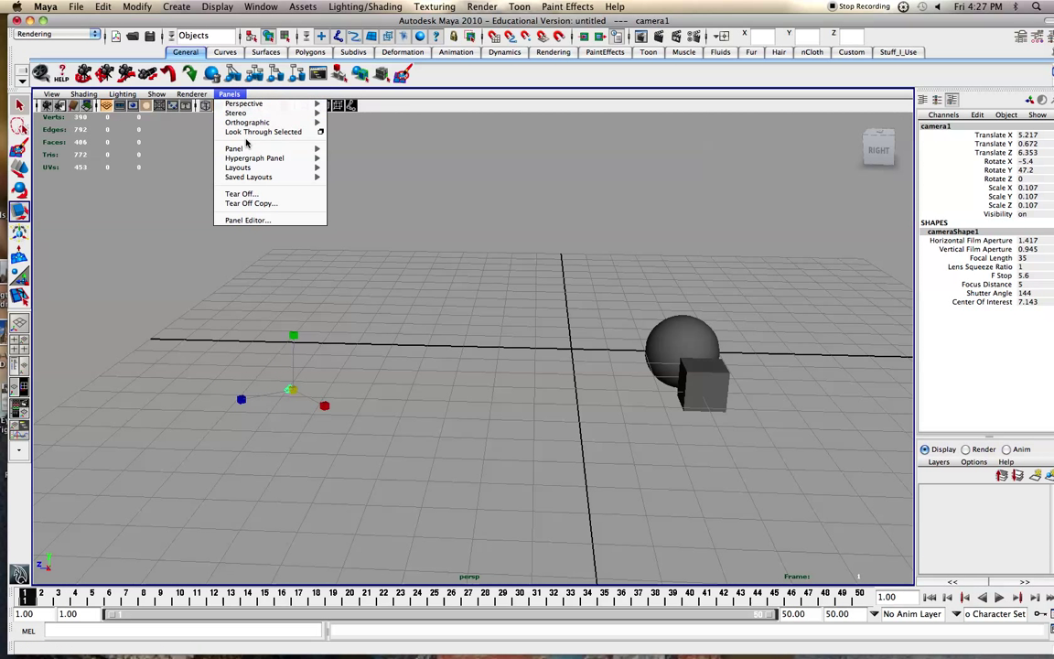
click(247, 134)
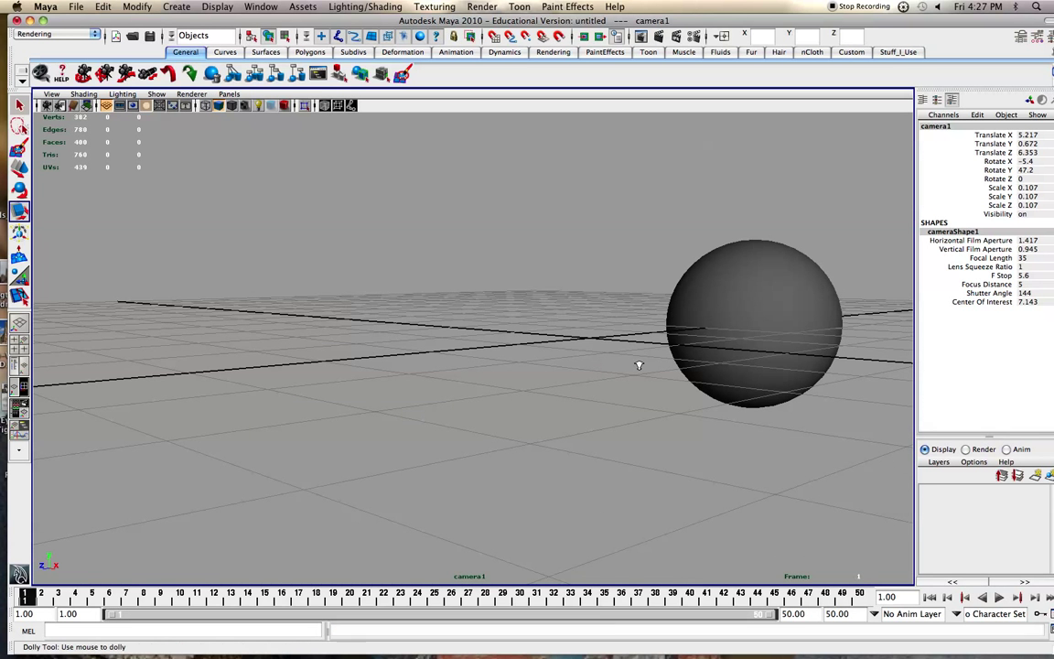
alt+middle_drag(635, 365, 513, 359)
alt+drag(513, 359, 446, 361)
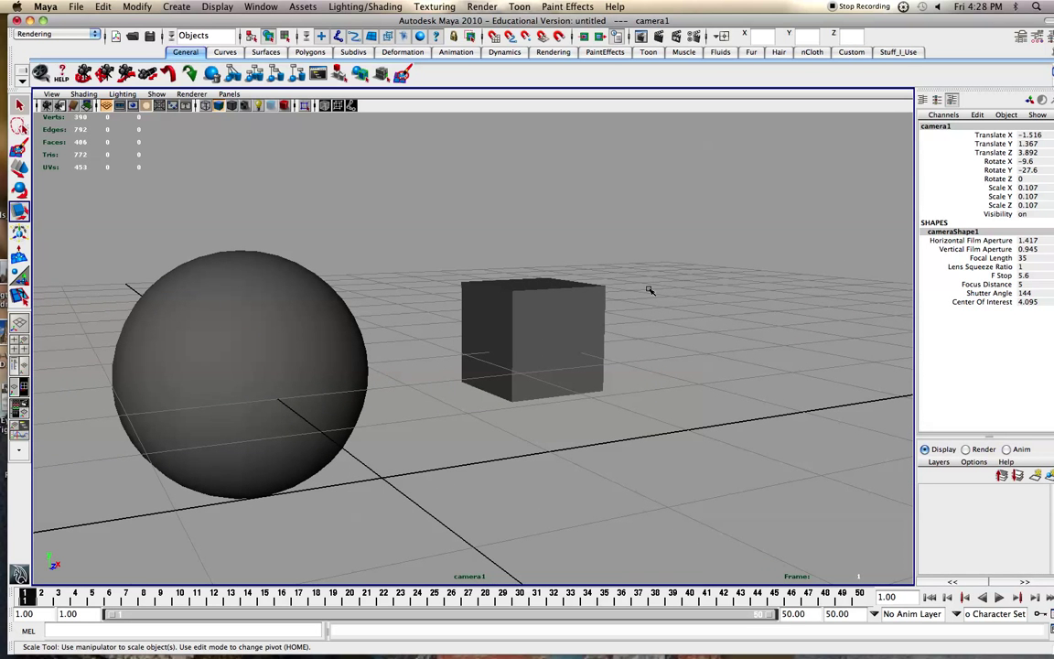
Return to the persp view and scale the camera down uniformly to about 0.012.
click(231, 95)
mouse_move(241, 102)
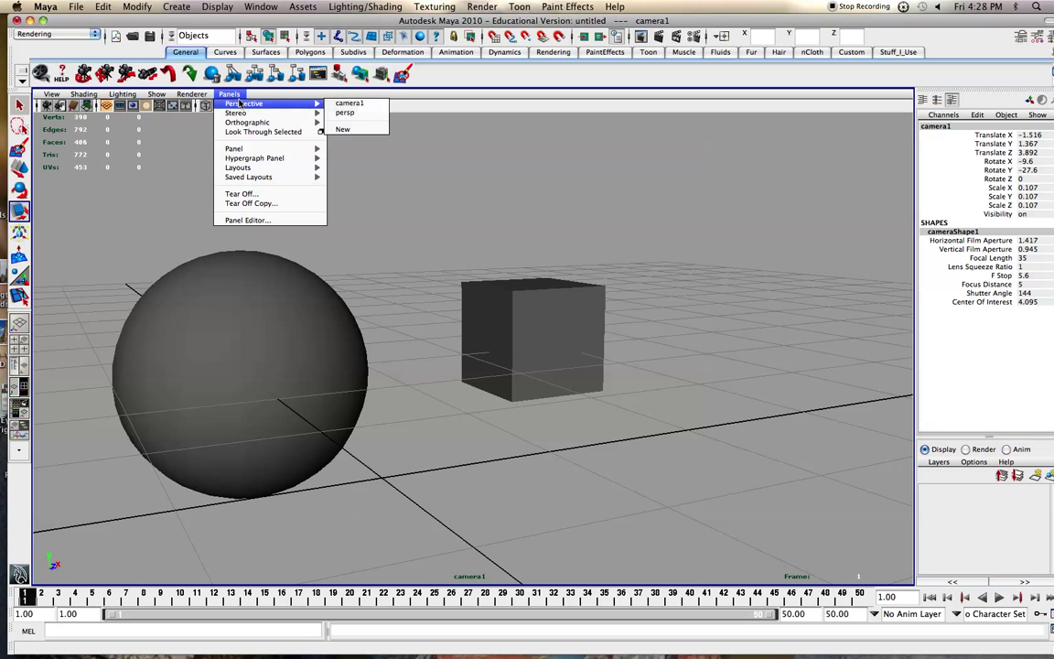
click(349, 113)
alt+drag(655, 386, 720, 377)
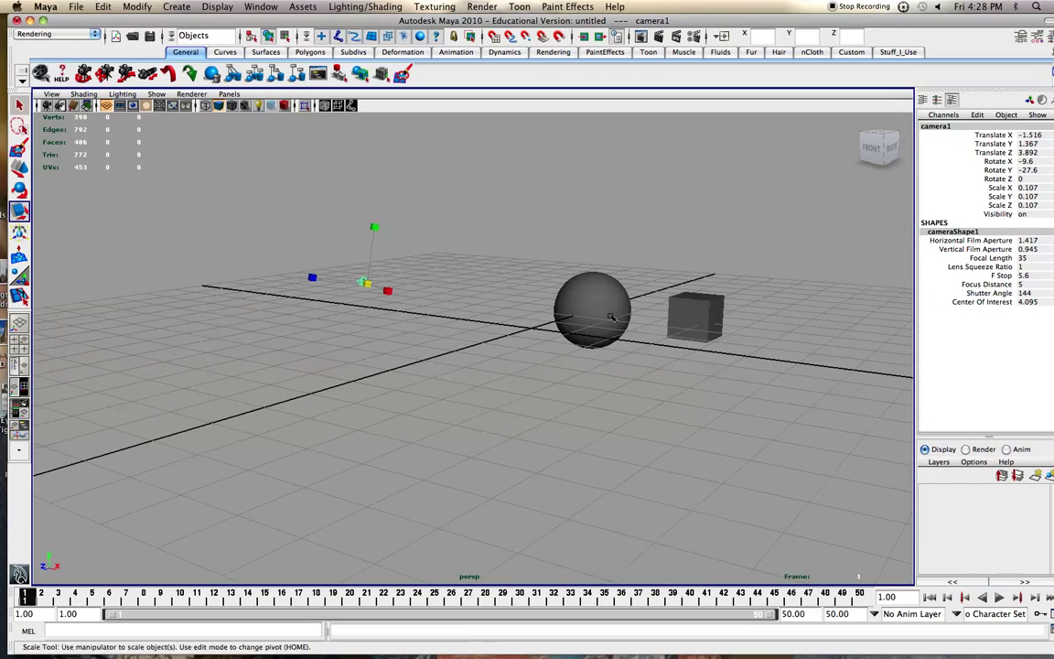
alt+drag(599, 309, 512, 372)
scroll(510, 376, up, 5)
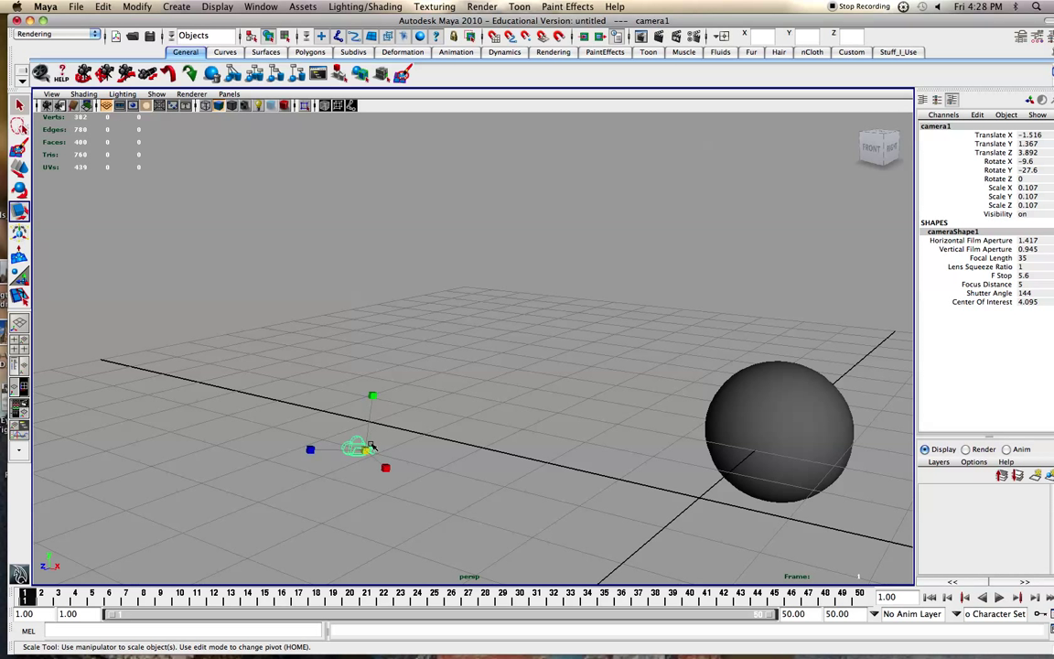
drag(366, 455, 331, 463)
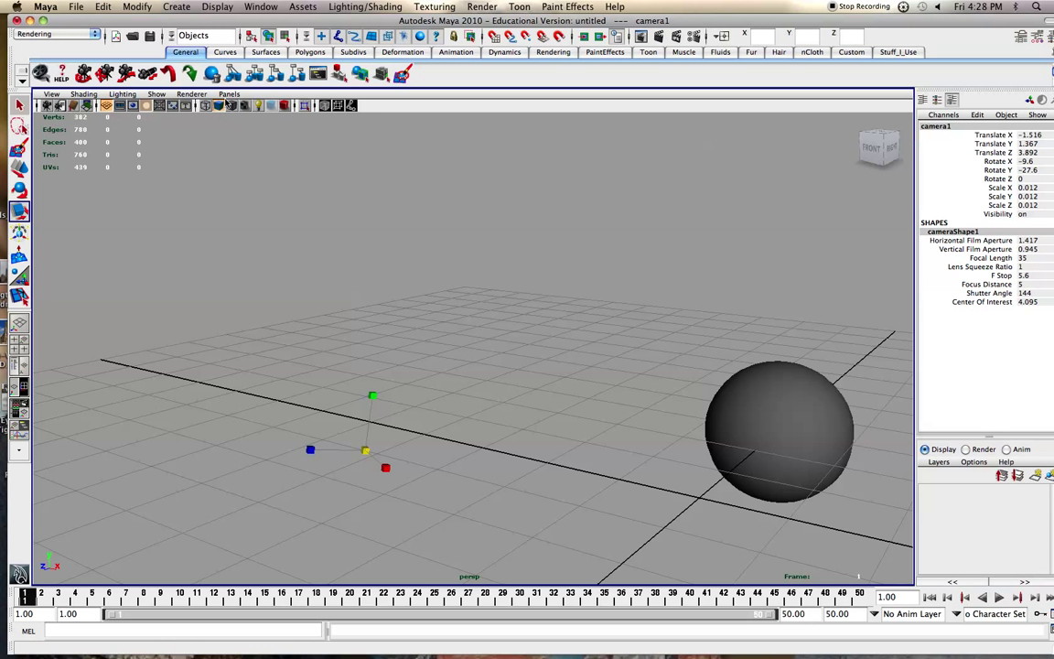
Look through the selected camera again and swing it around the sphere to Rotate X about 1.2 and Rotate Y about -201.6.
click(228, 94)
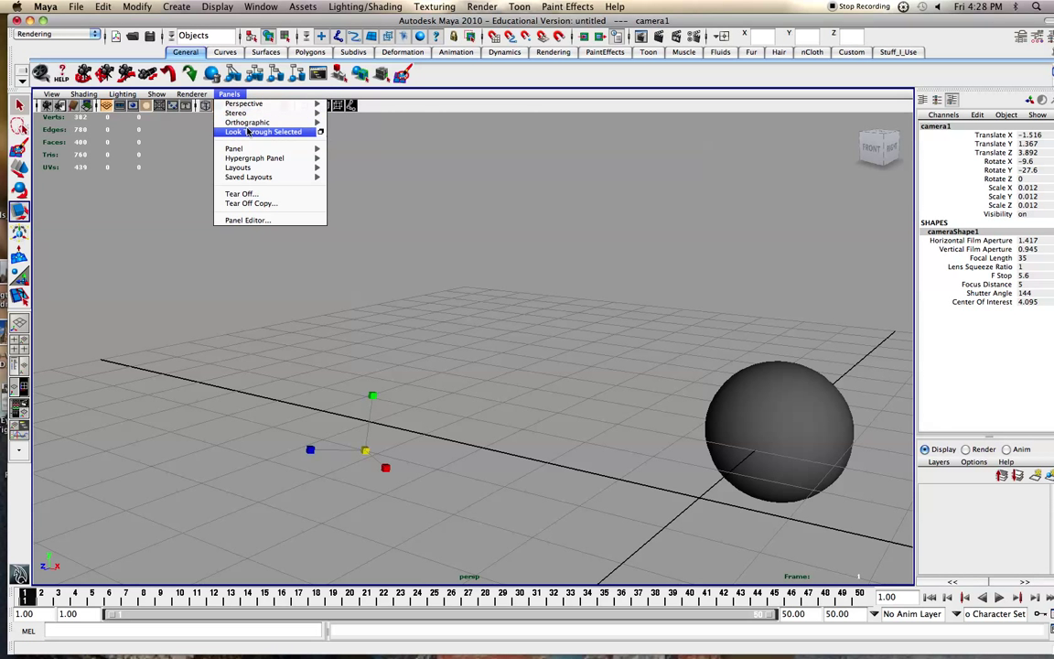
click(248, 133)
alt+drag(302, 353, 514, 395)
key(bracketleft)
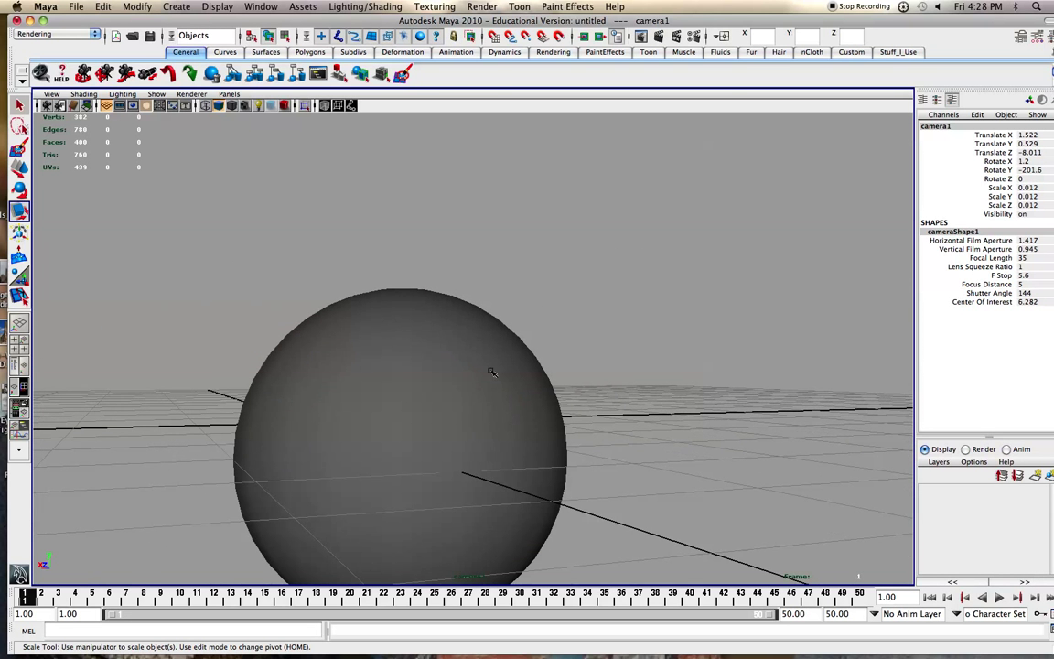
Shift the program window away from the screen edge, review the available menu sets, and display the Curves shelf.
drag(181, 19, 217, 22)
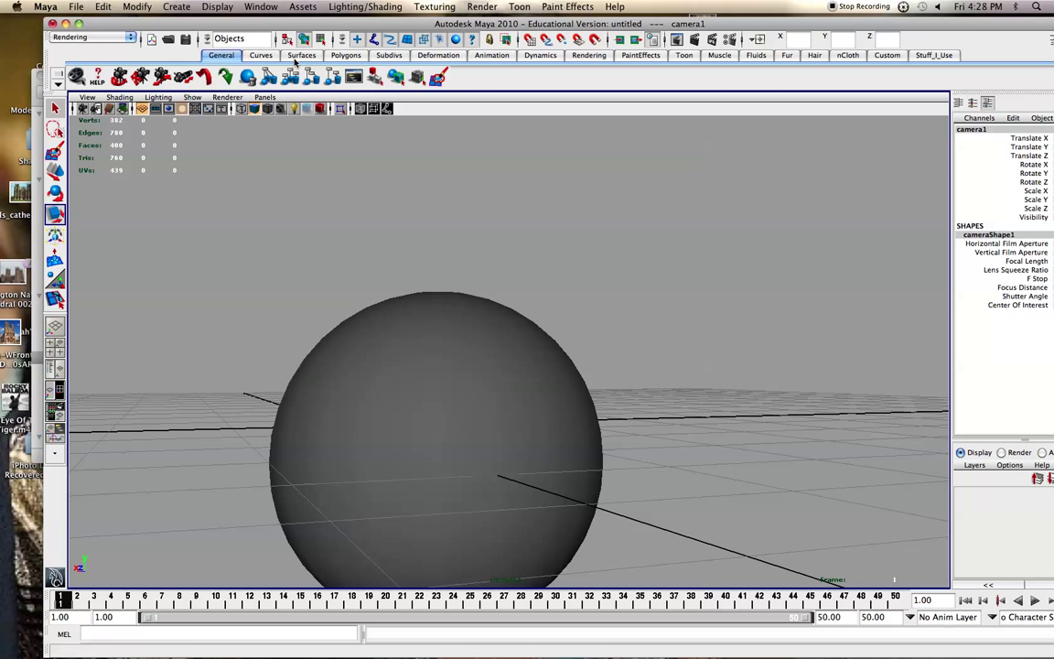
click(105, 37)
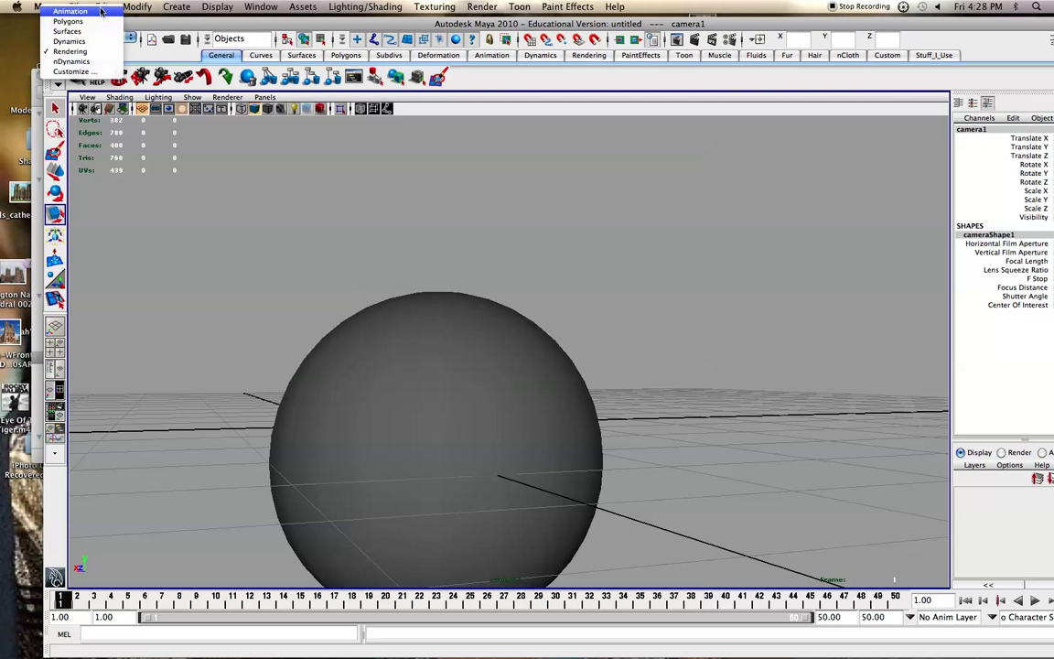
click(91, 4)
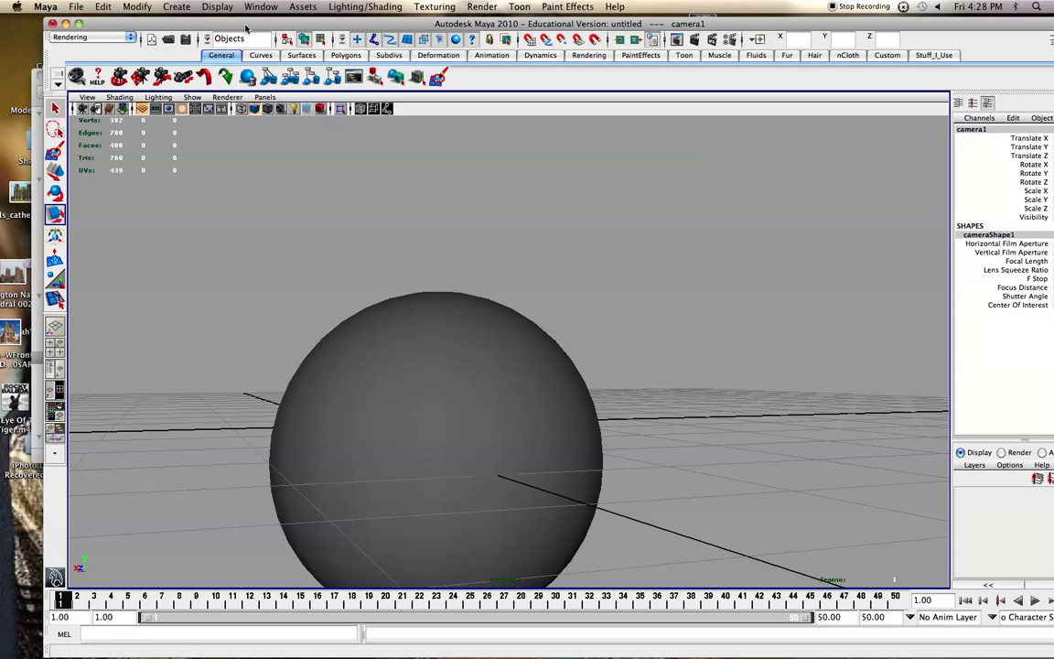
click(259, 56)
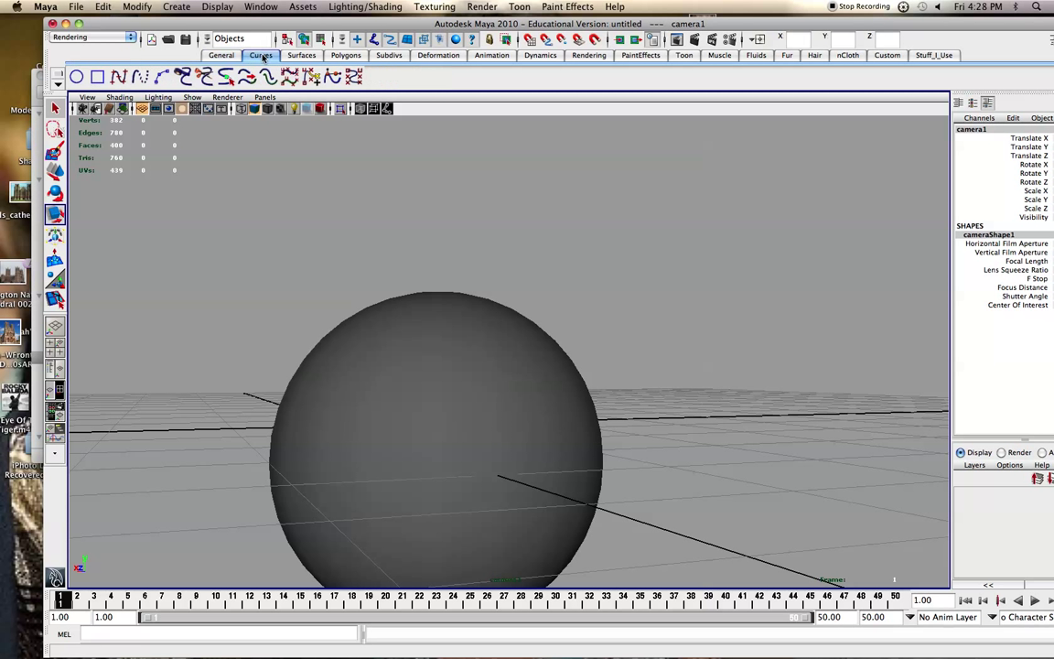
Display the Surfaces shelf, check the menu sets while keeping Rendering, and switch to the Polygons shelf.
click(298, 56)
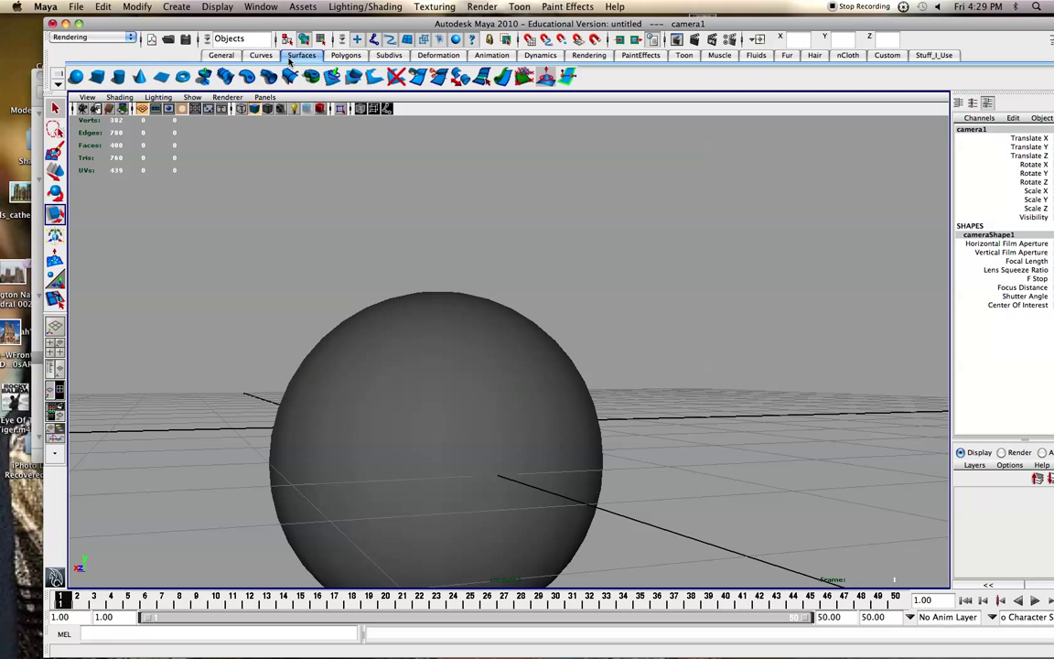
click(107, 40)
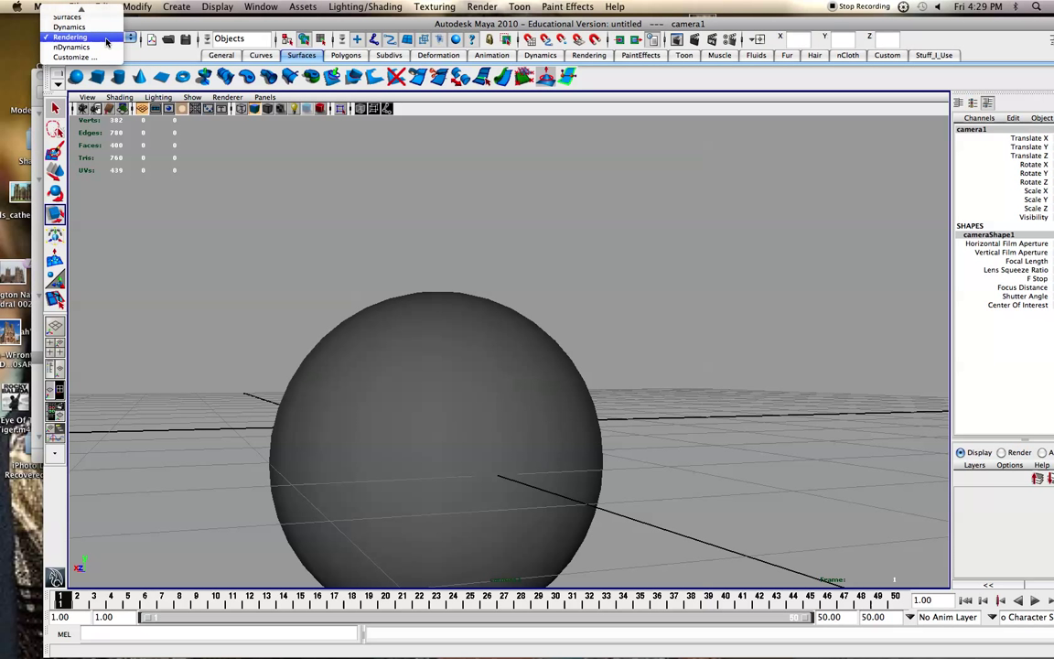
click(106, 40)
click(347, 56)
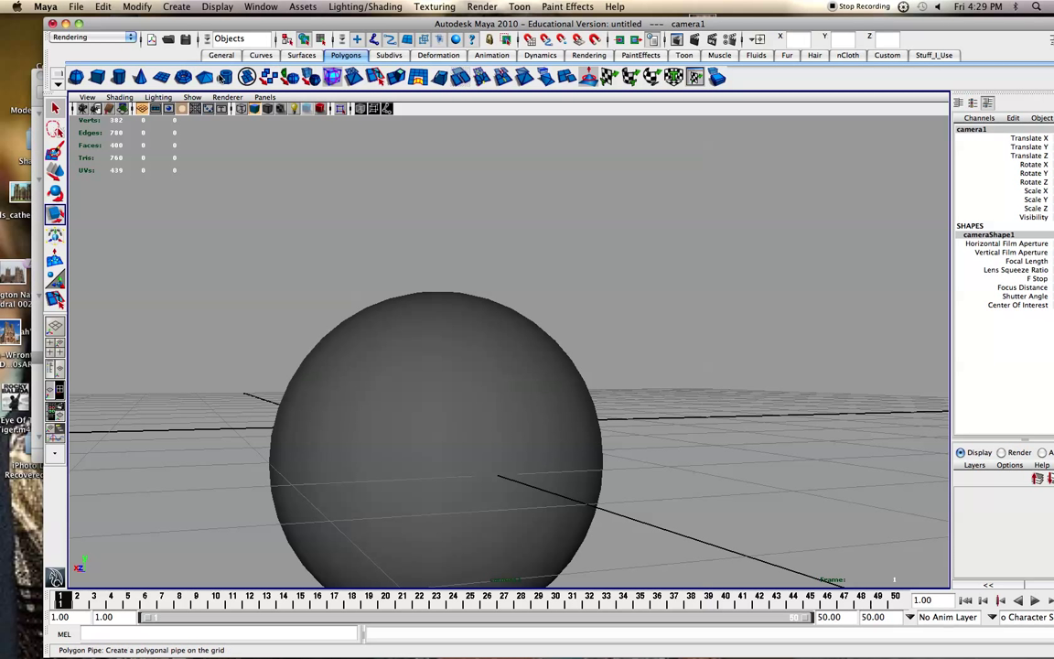
Create a second polygon sphere and move it along X to about -2.896, clear of the first sphere.
scroll(224, 302, down, 3)
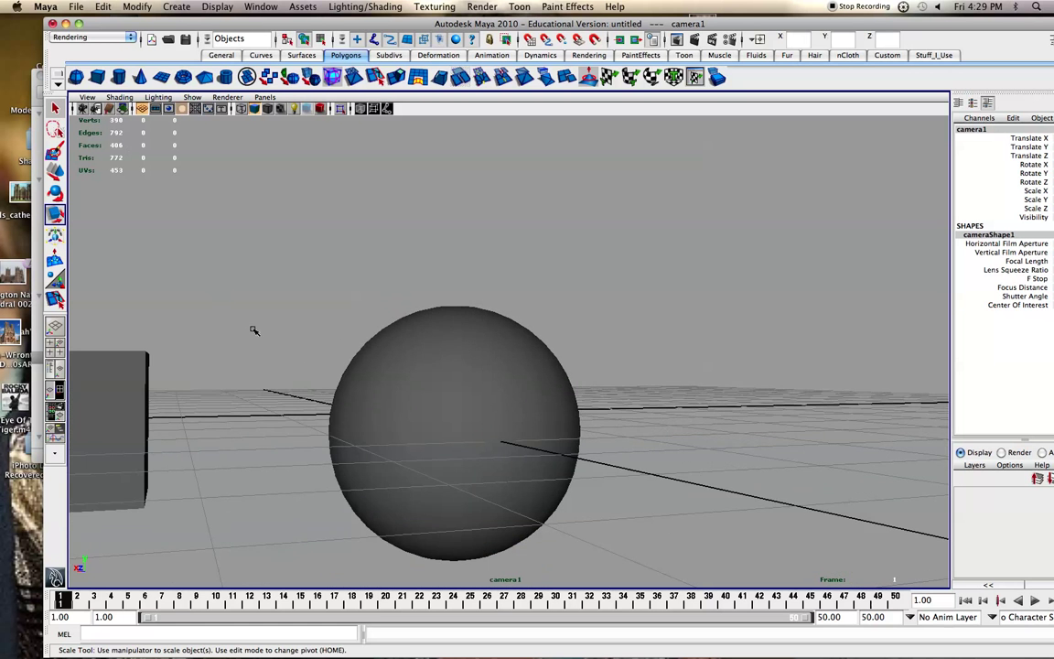
alt+drag(252, 329, 243, 346)
click(77, 77)
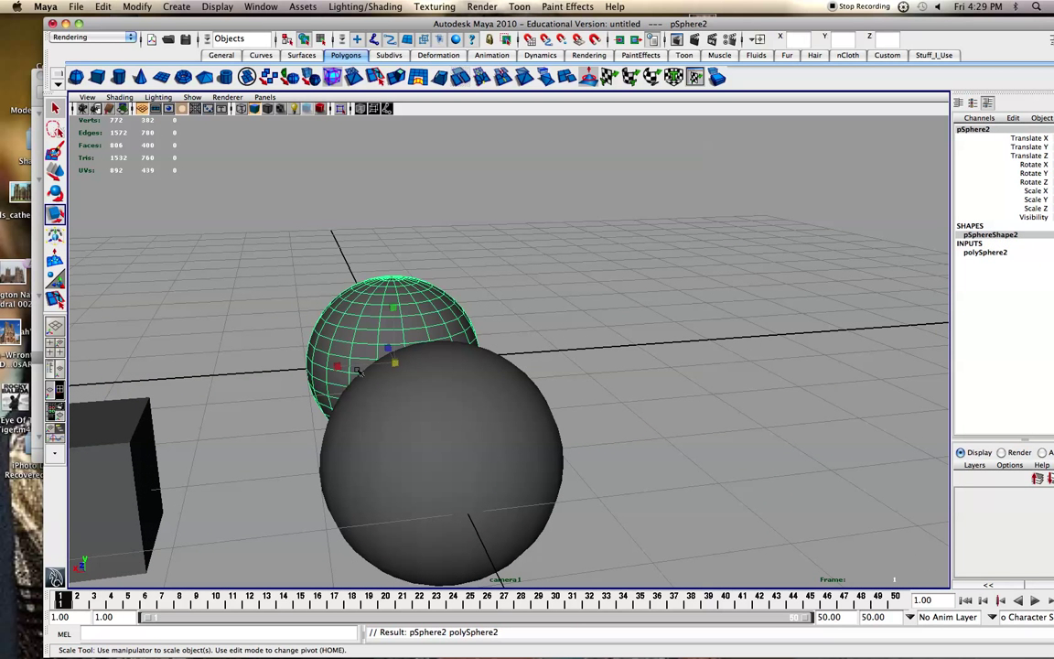
key(w)
drag(394, 362, 510, 371)
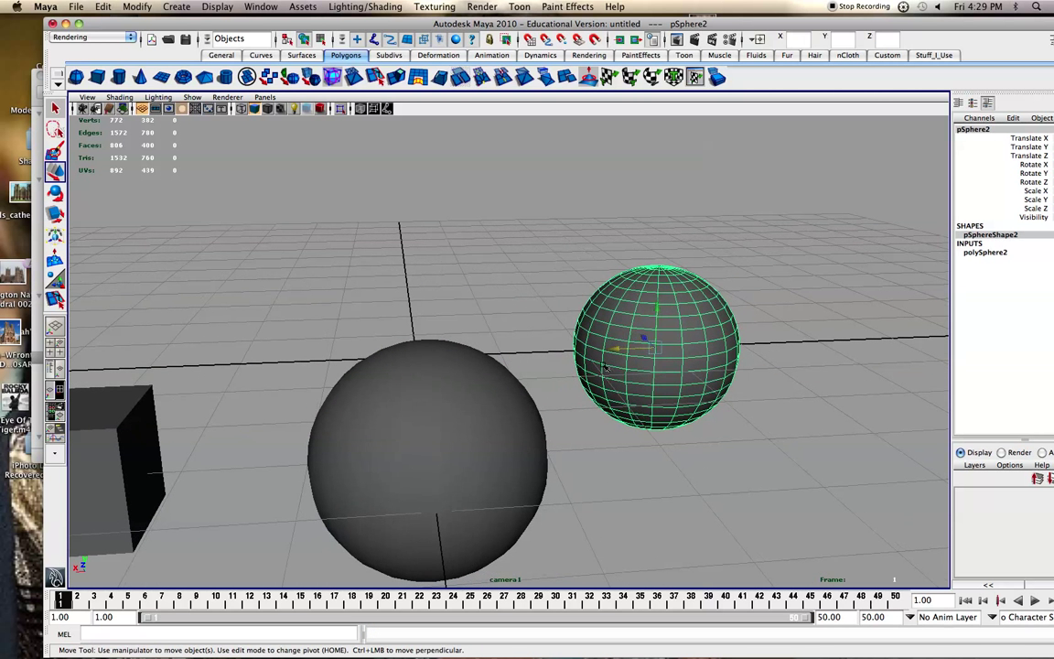
Try a free rotation of the new sphere with the Rotate tool and undo it.
key(q)
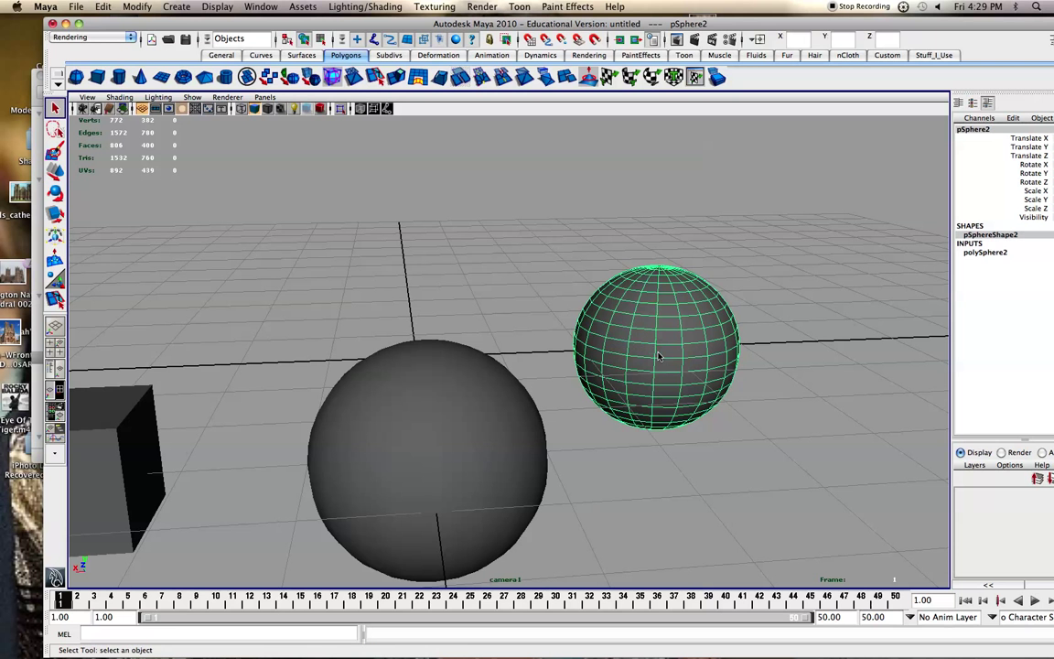
key(w)
key(e)
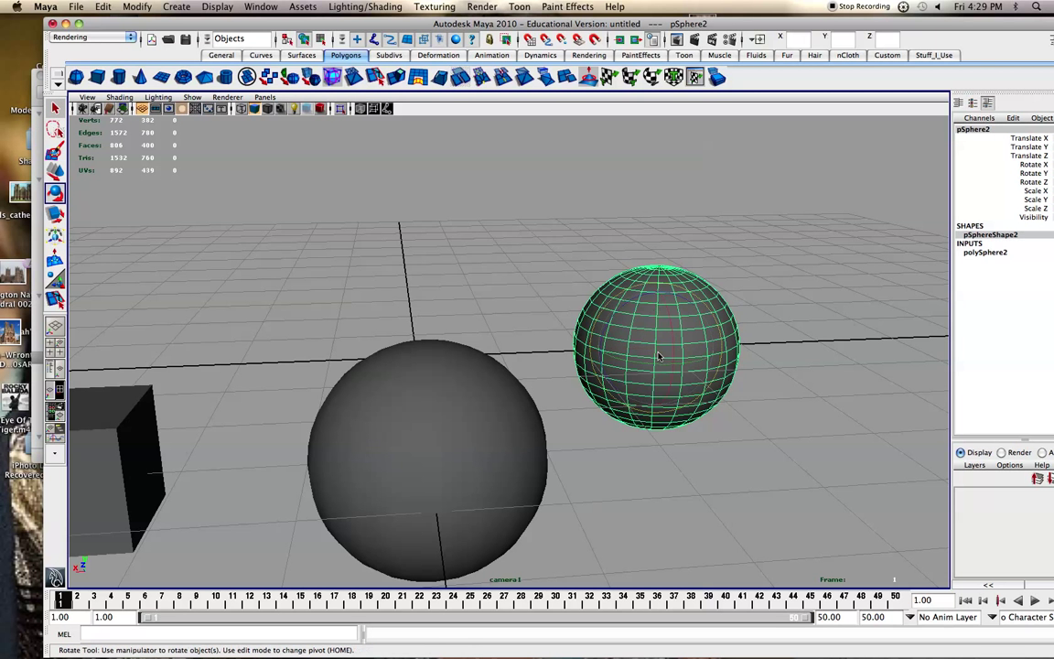
alt+drag(652, 357, 549, 350)
alt+middle_drag(687, 407, 522, 408)
alt+drag(521, 407, 491, 407)
alt+right_drag(507, 404, 607, 407)
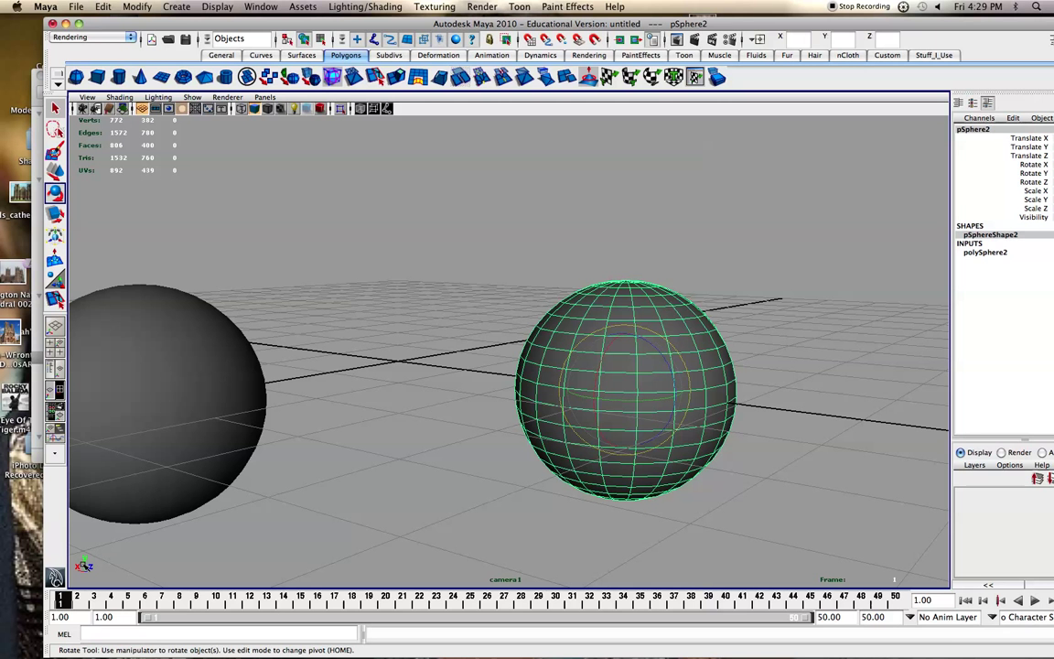
alt+middle_drag(551, 395, 449, 409)
scroll(448, 409, up, 6)
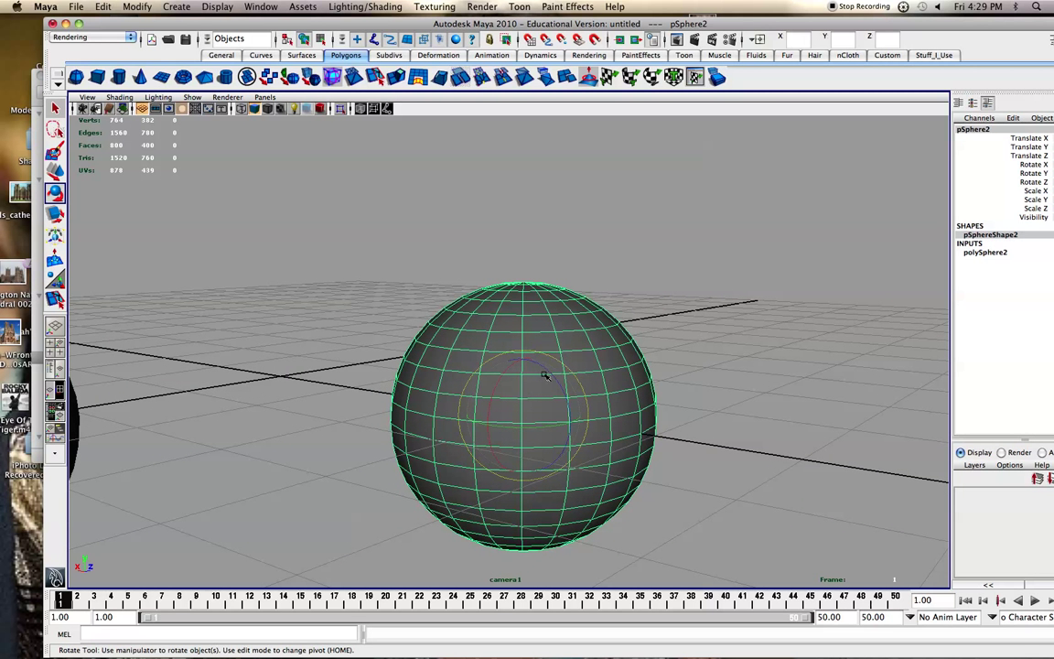
drag(546, 370, 497, 392)
key(ctrl+z)
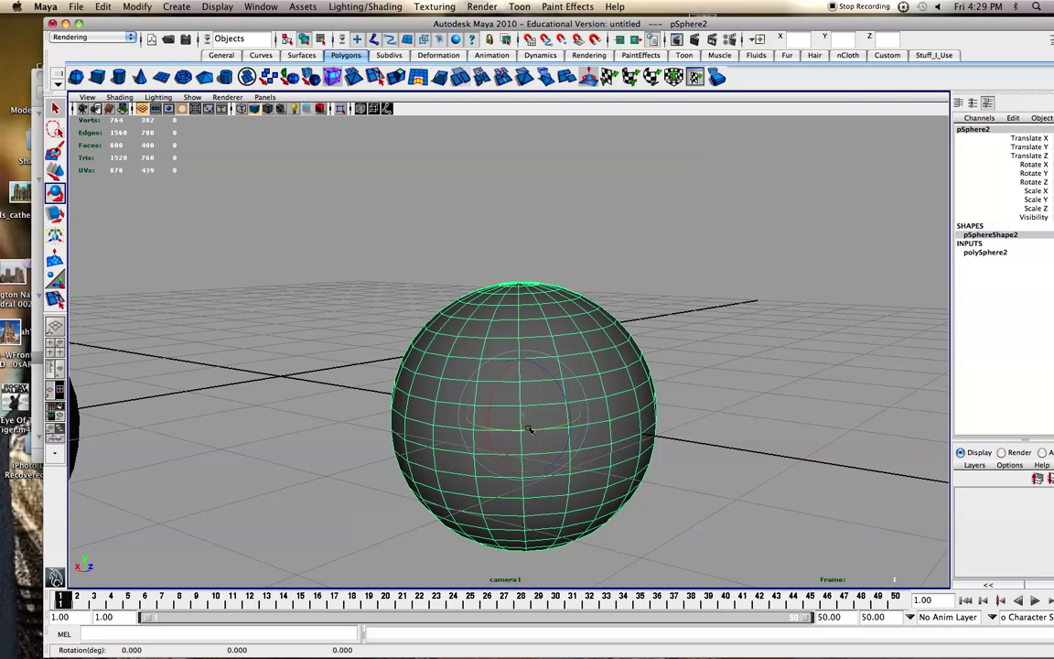
Rotate the new sphere with individual manipulator rings to about -2.6 in X, 5.9 in Y and 0.6 in Z.
drag(529, 429, 541, 431)
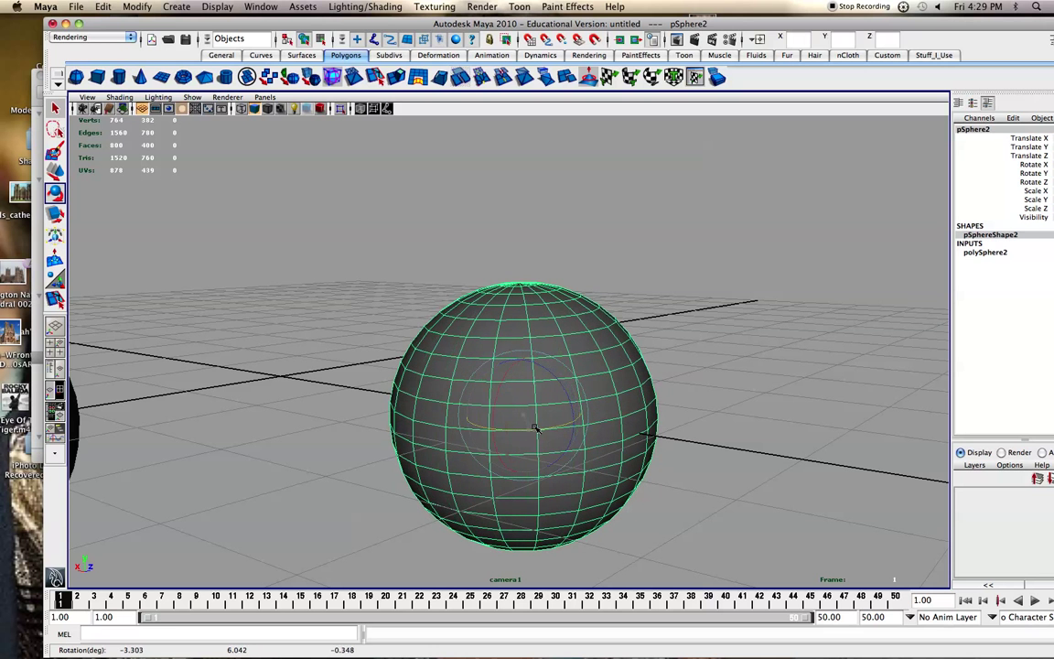
drag(537, 352, 538, 353)
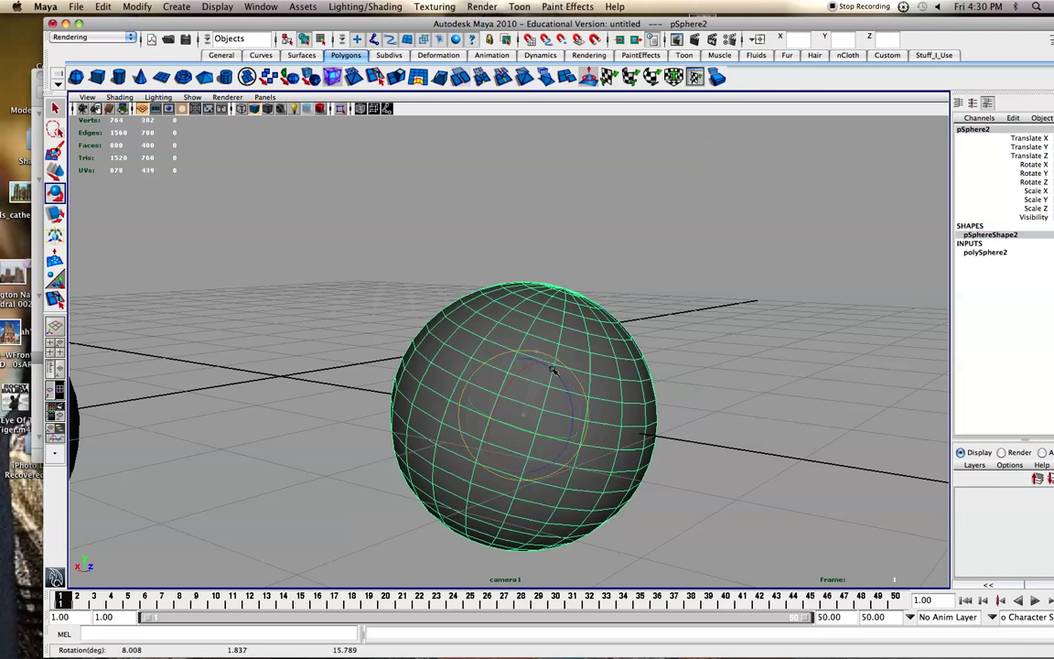
mouse_move(536, 362)
mouse_down()
mouse_move(523, 358)
mouse_move(537, 365)
mouse_up()
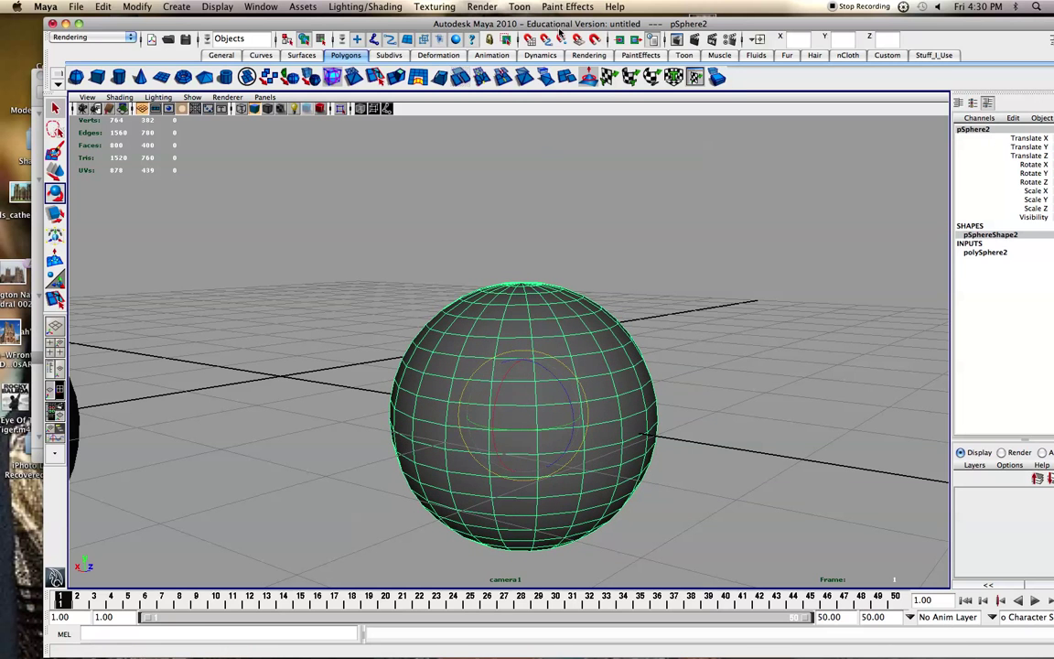
Shift the program window so the channel values are in view, and try further rotations of the new sphere.
drag(560, 28, 454, 24)
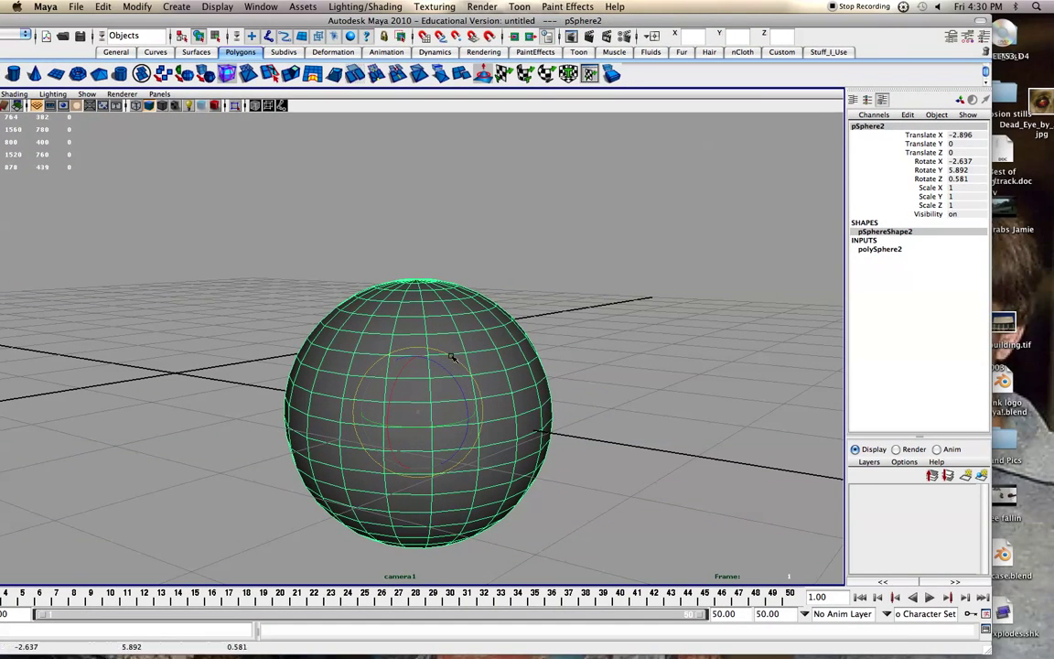
drag(451, 357, 383, 292)
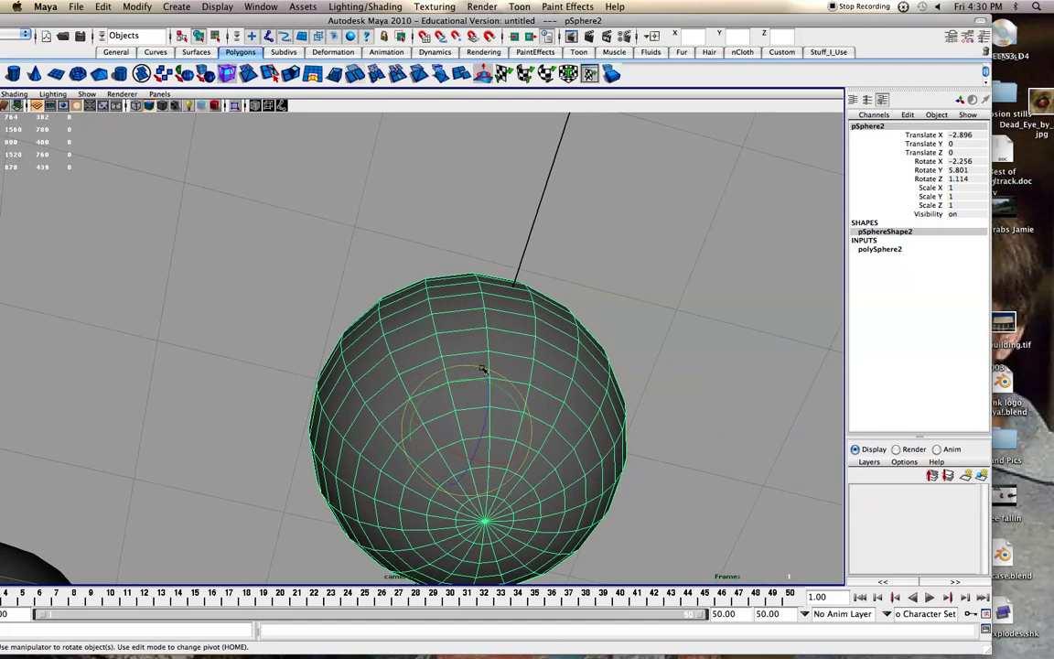
drag(484, 368, 515, 418)
Undo all rotations of the new sphere, back to its unrotated orientation.
key(z)
key(z)
key(z)
key(z)
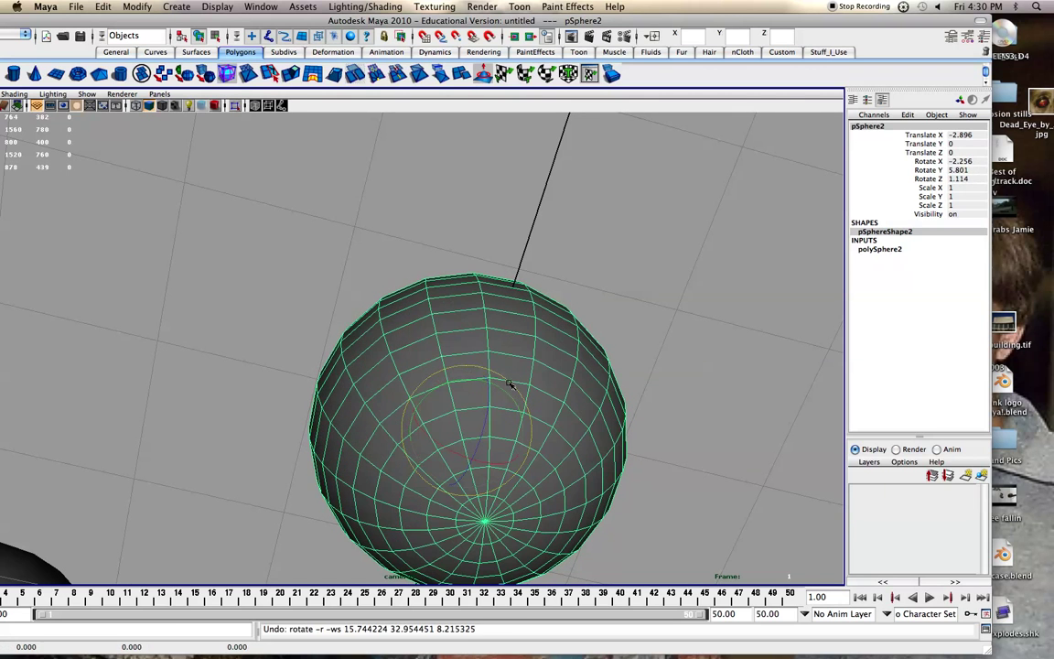
key(z)
key(z)
key(z)
key(z)
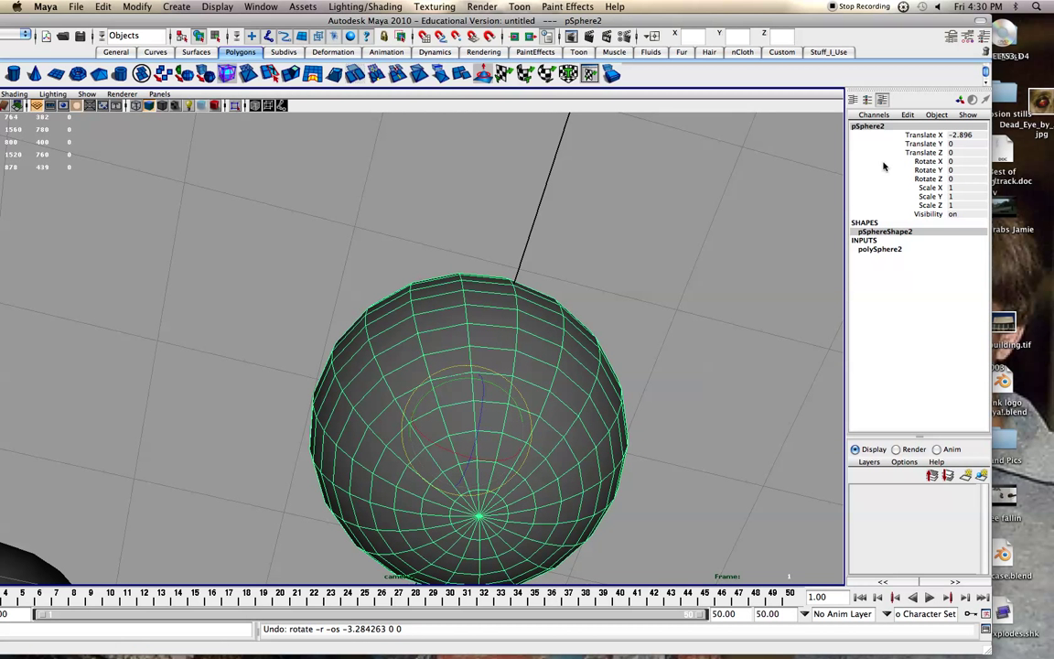
Open the Attribute Editor for the new sphere and look into its shape's Tessellation Attributes.
alt+drag(464, 370, 493, 441)
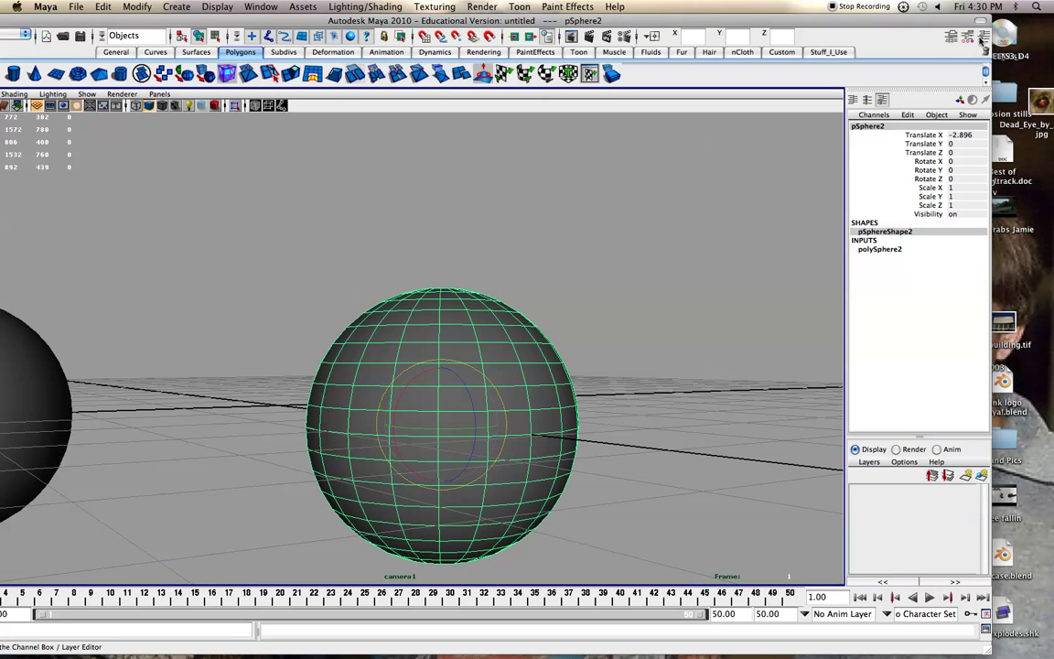
click(952, 40)
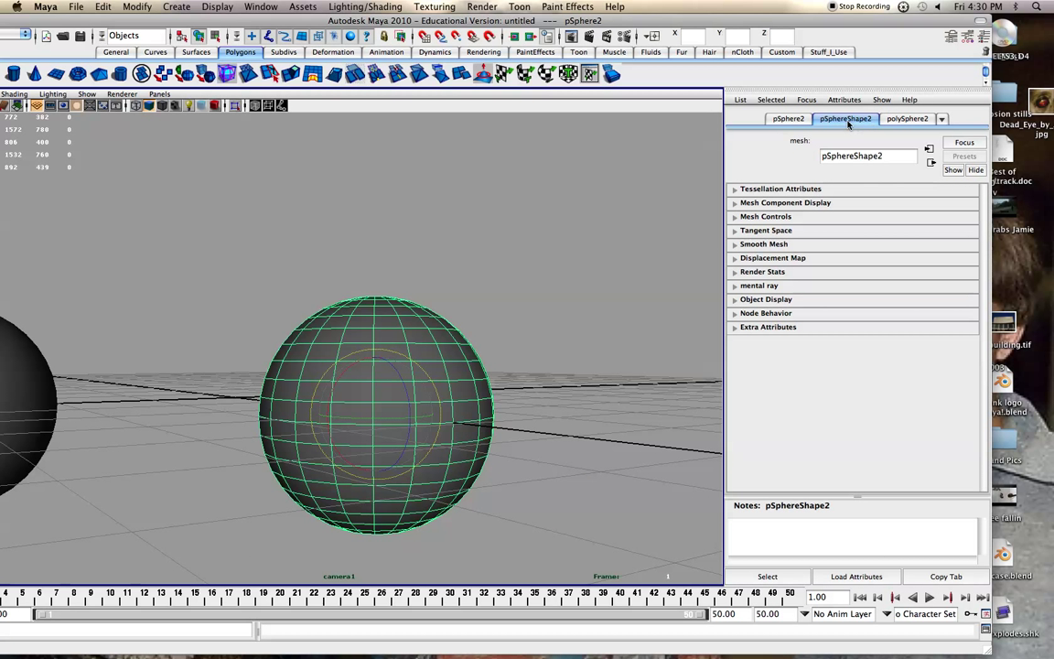
click(734, 189)
click(734, 189)
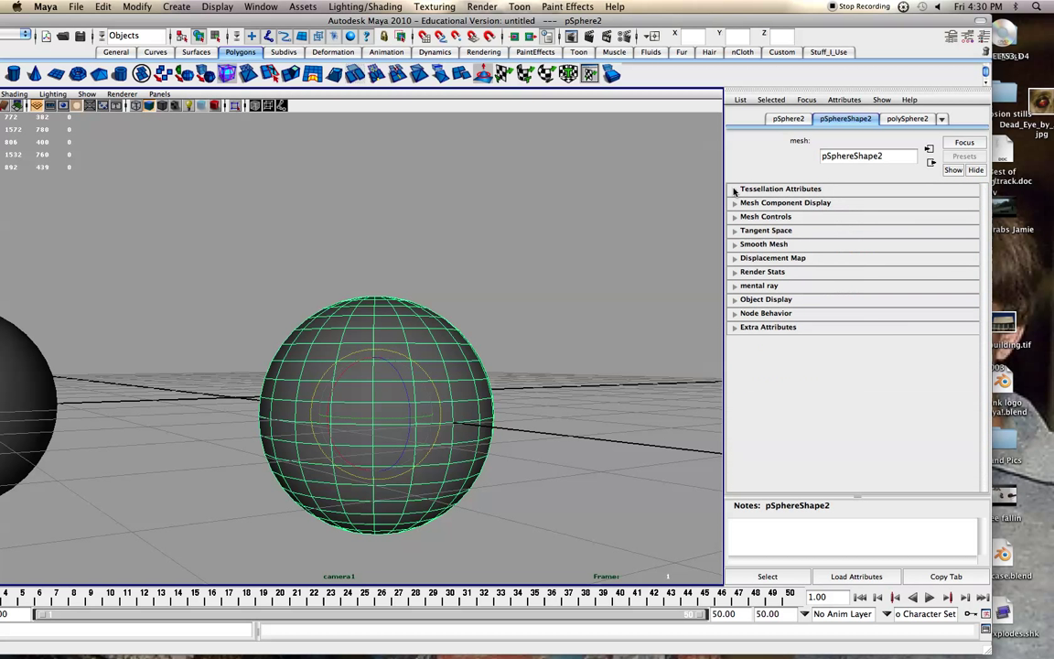
Display the new sphere's transform attributes and move it along Z to about 0.519.
click(785, 119)
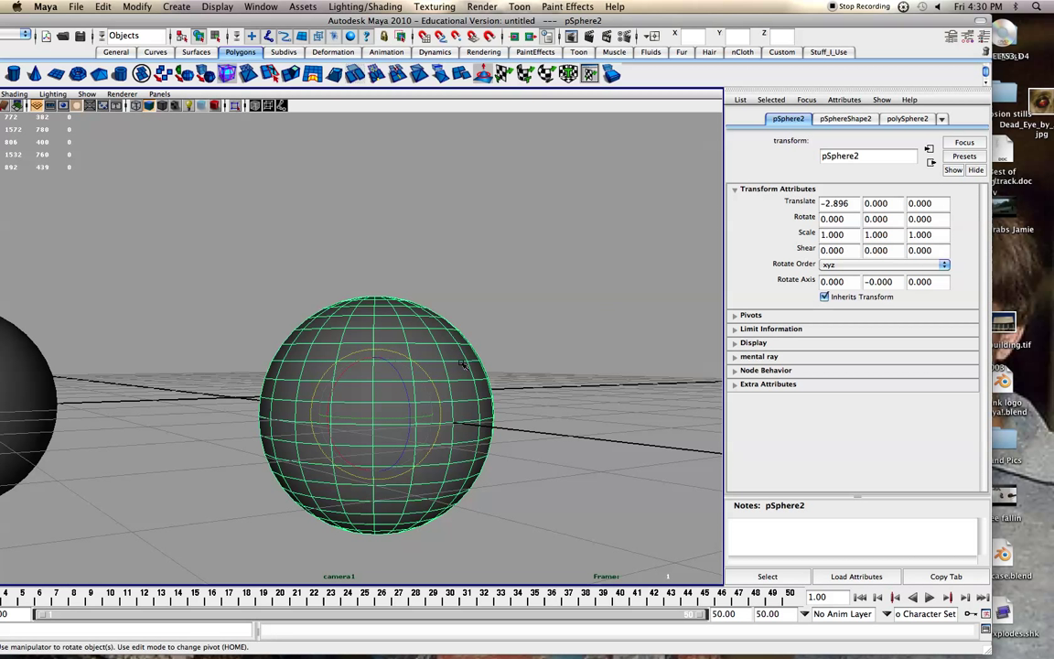
key(w)
drag(396, 414, 449, 414)
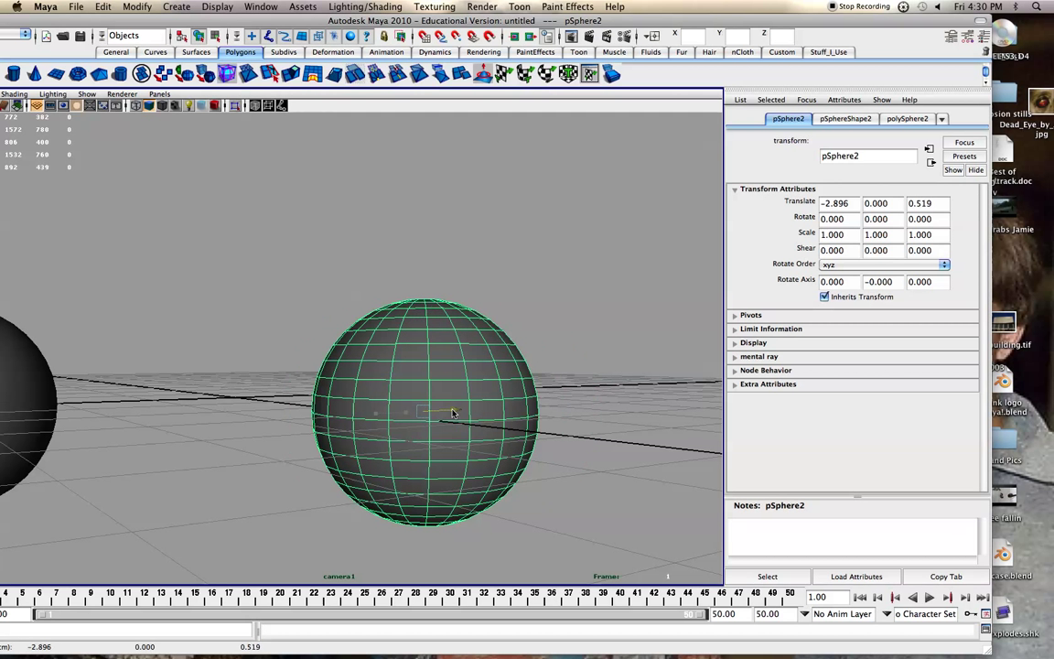
Set the first Shear value of the new sphere to 50.
click(832, 250)
text(50)
key(Return)
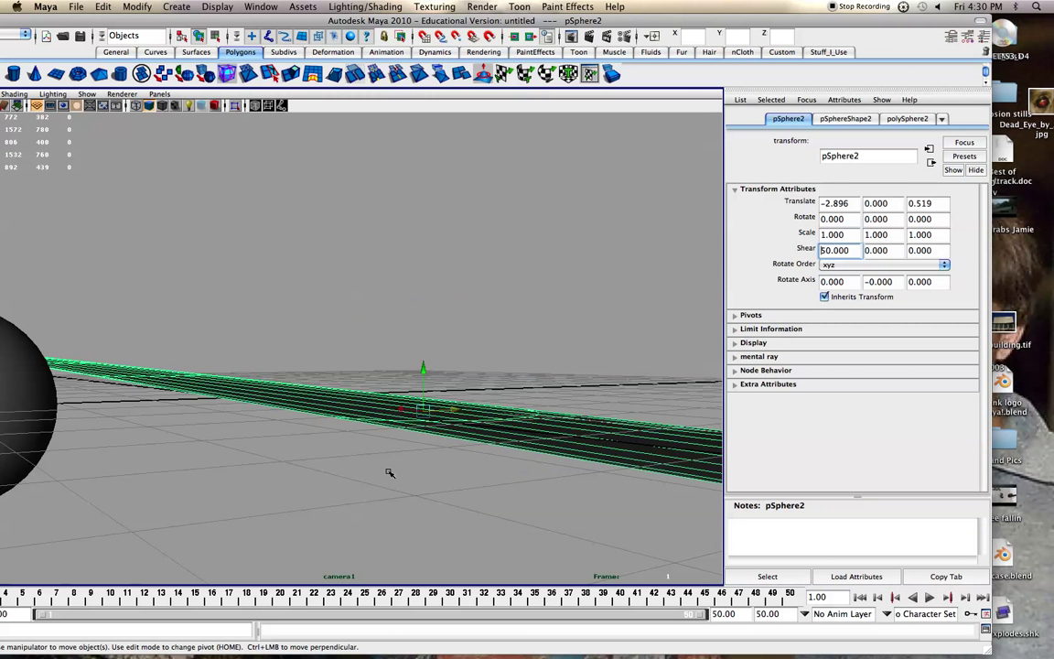
scroll(406, 464, down, 3)
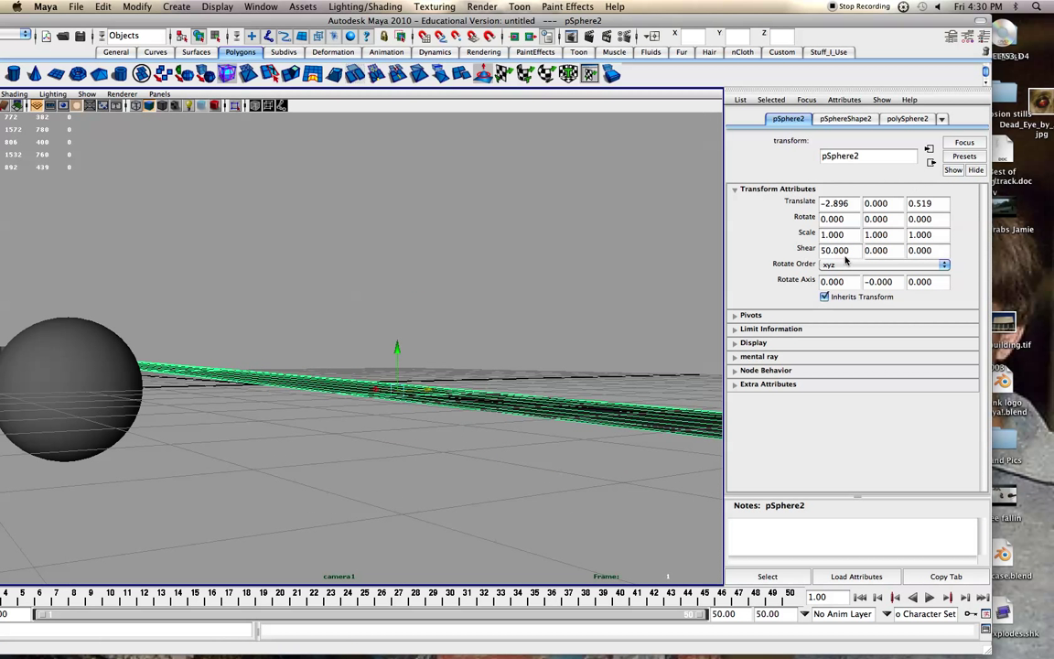
Reduce the new sphere's first Shear value to 2 and view the slanted shape from another angle.
click(841, 250)
text(2)
key(Return)
alt+drag(474, 403, 420, 404)
Reset the new sphere's first Shear value to 0.
click(835, 250)
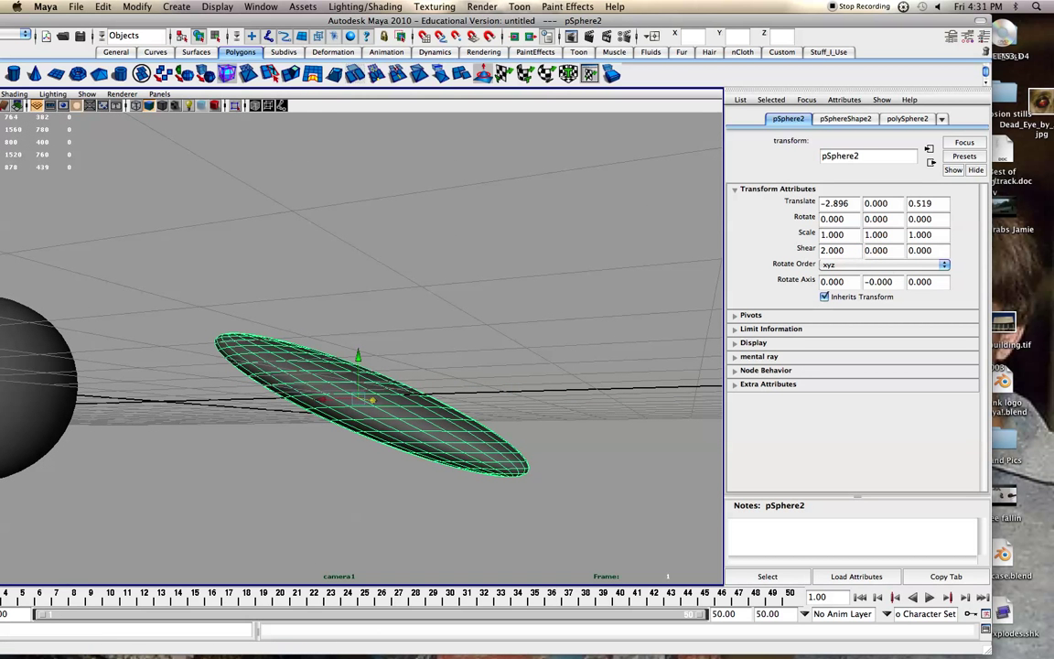
text(0)
key(Return)
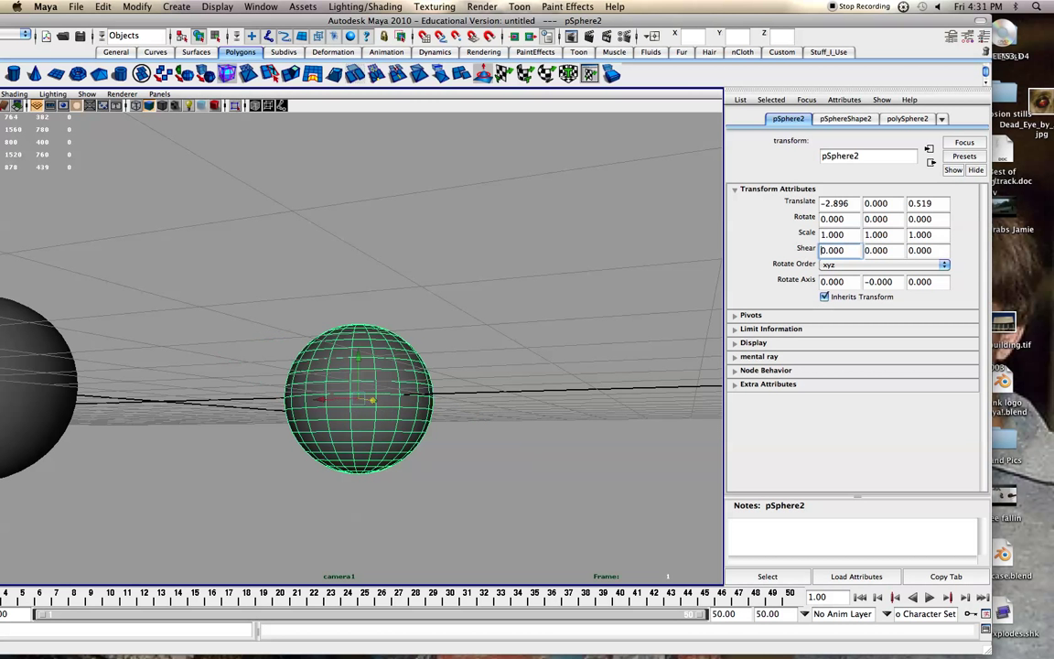
In the new sphere's polySphere history attributes, change Radius to about 0.928 and Subdivisions Axis to 31.
scroll(491, 360, up, 5)
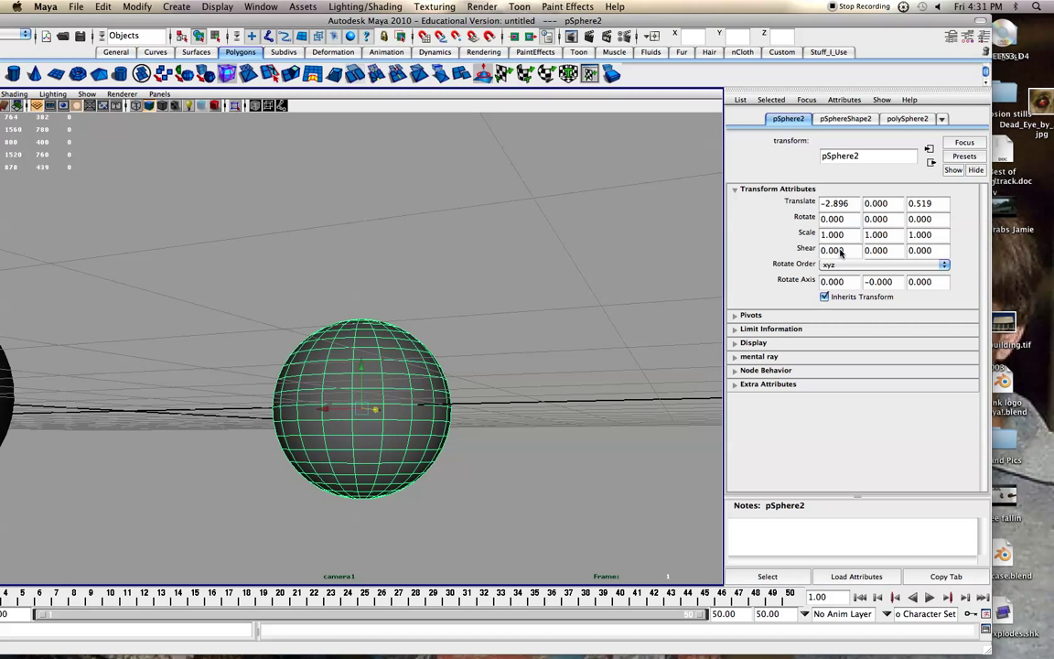
click(902, 119)
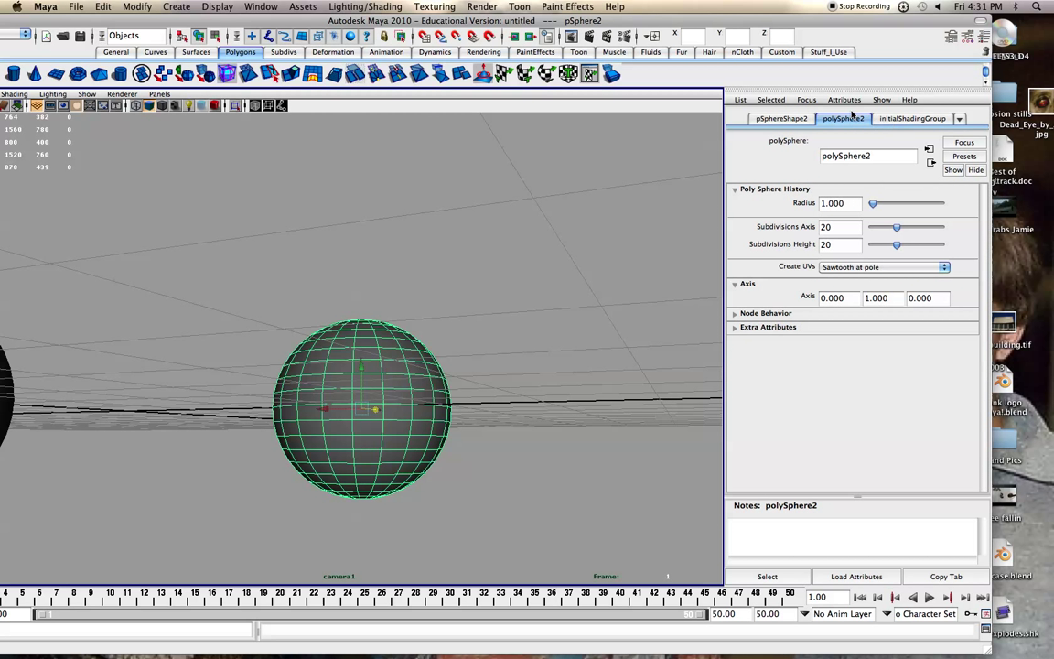
drag(873, 205, 914, 229)
alt+drag(329, 402, 341, 339)
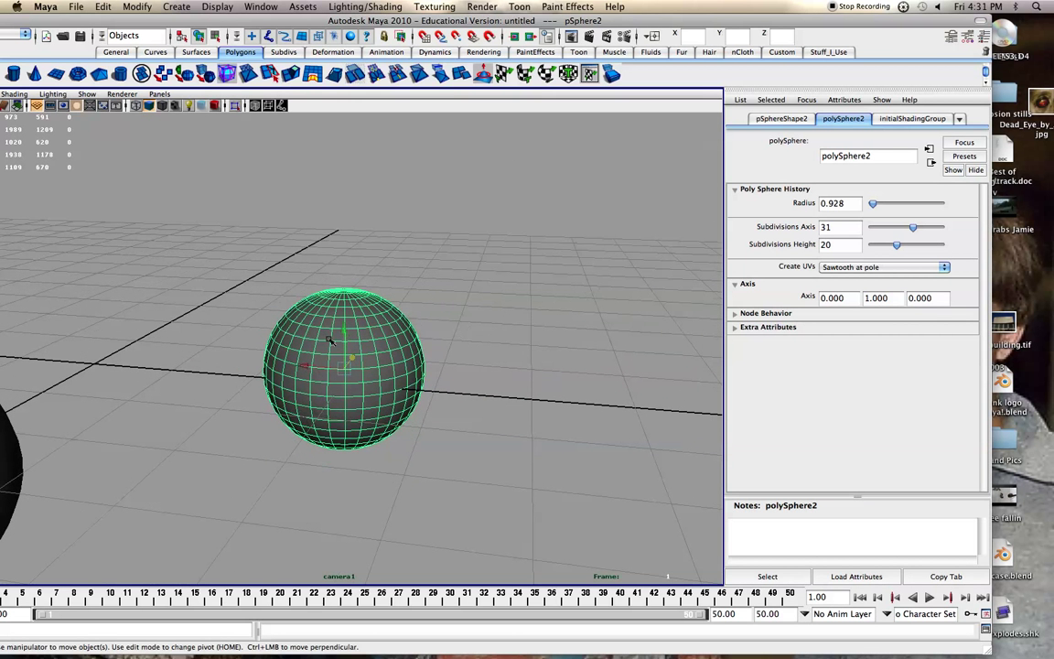
Set the new sphere's Subdivisions Axis to 3 and view the resulting shape from above.
click(833, 227)
text(3)
key(Return)
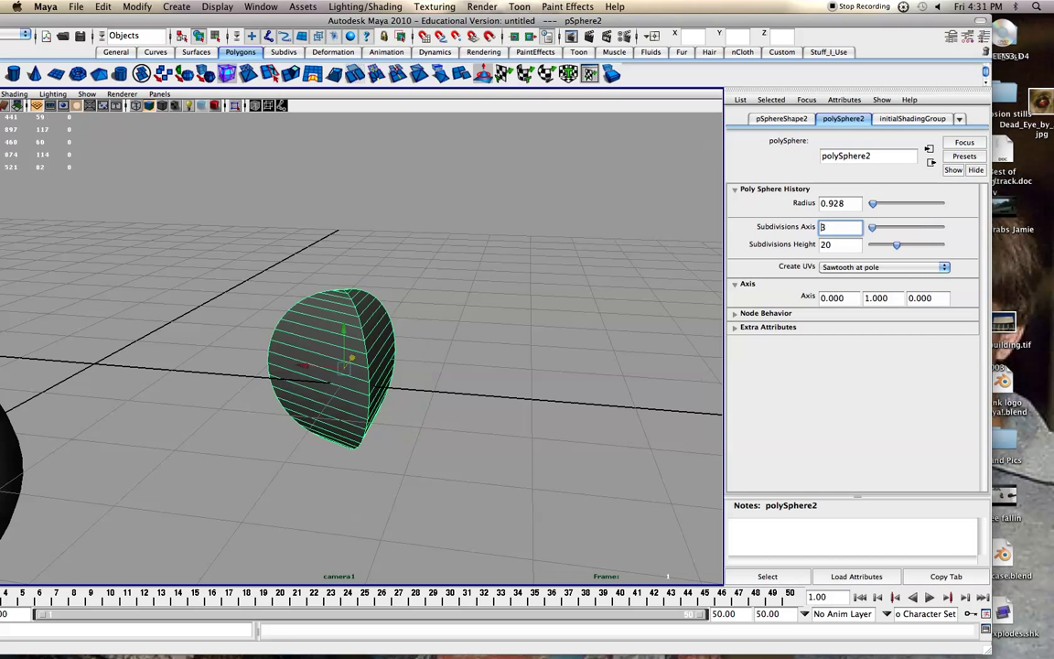
mouse_move(302, 329)
alt+mouse_down()
mouse_move(280, 320)
mouse_move(311, 316)
alt+mouse_up()
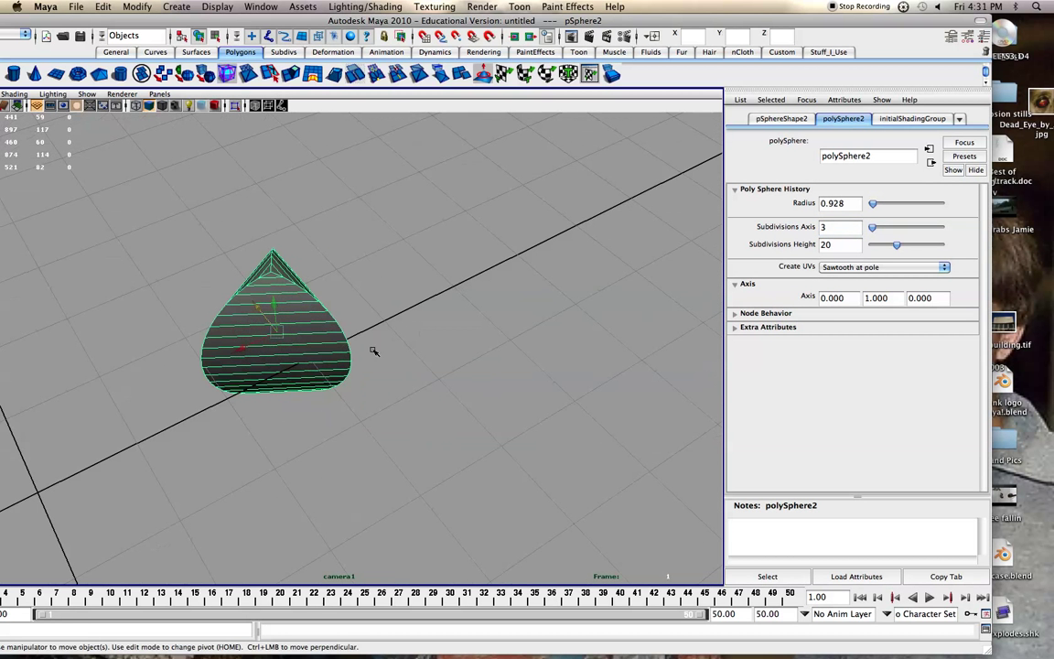